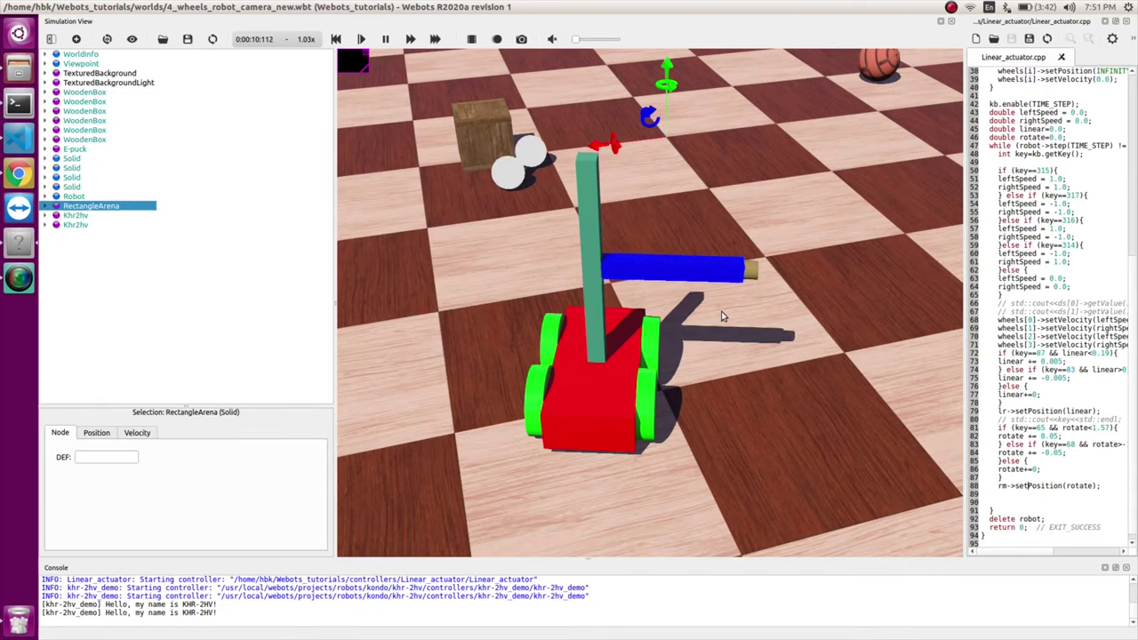
Step: Drive the blue arm up and down with the W and S keys in the running simulation
key("w")
key("s")
key("s")
key("w")
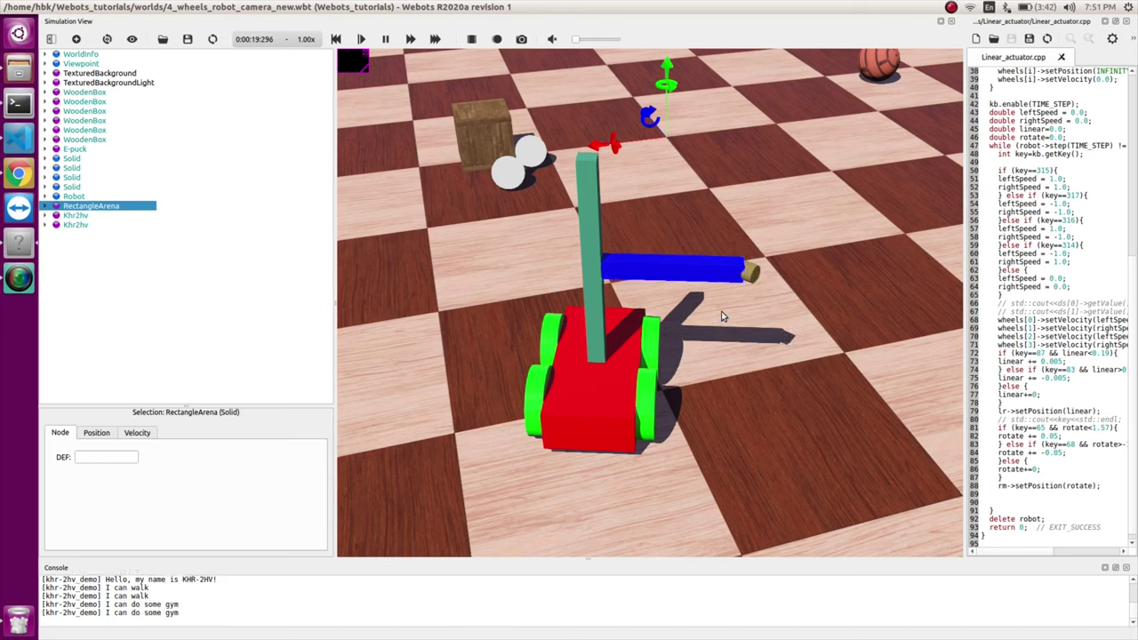
Step: Rename the arm's Camera node from camera to CAM
scroll(784, 275, "up", 2)
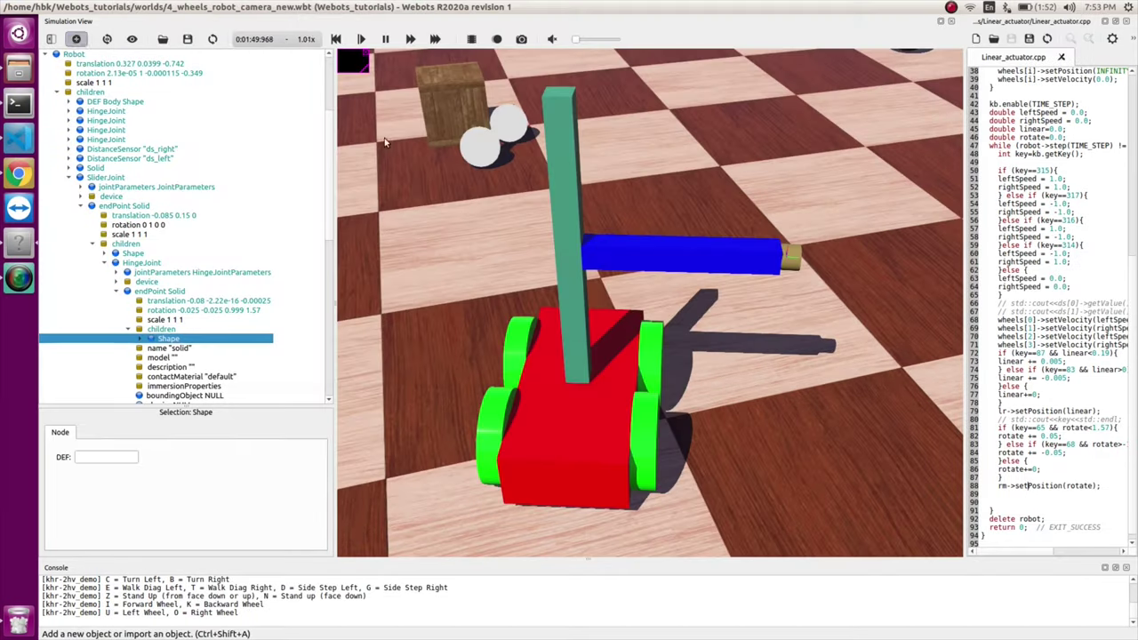
left_click(187, 234)
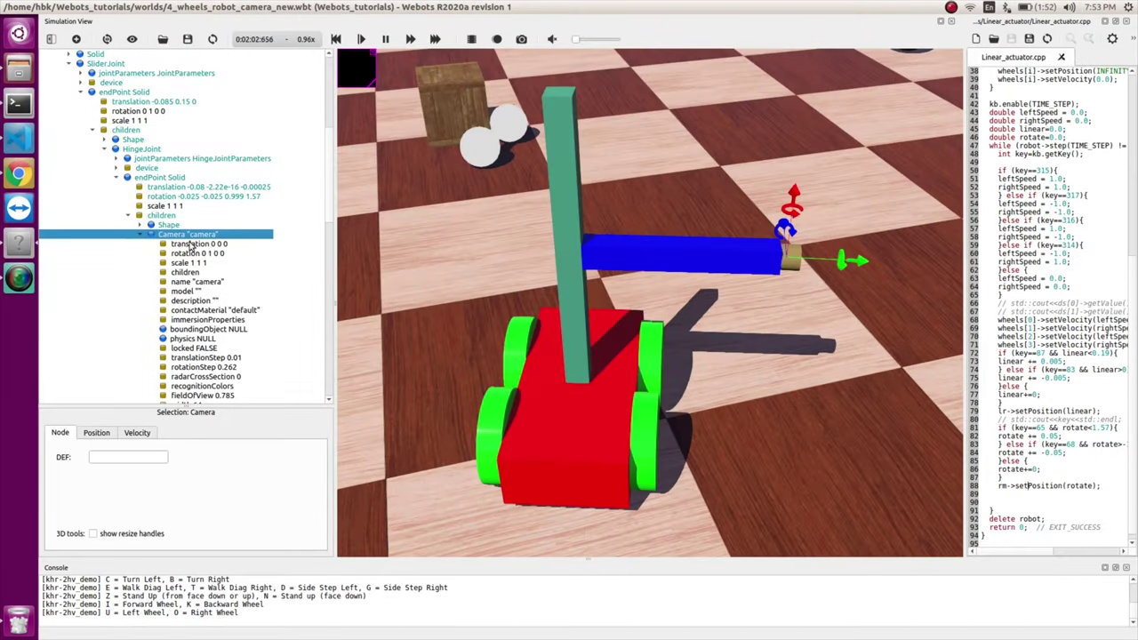
left_click(196, 281)
type("CAM")
key("Return")
left_click(197, 243)
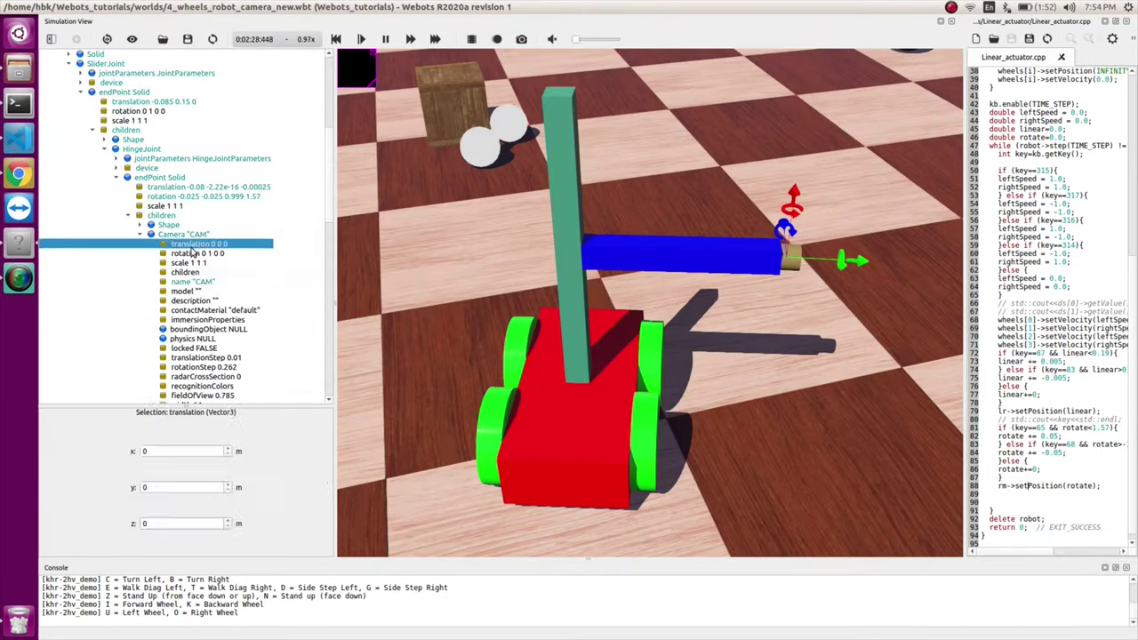
Step: Enter CAM as the camera name in the controller, save the world and reset the simulation
scroll(687, 229, "up", 2)
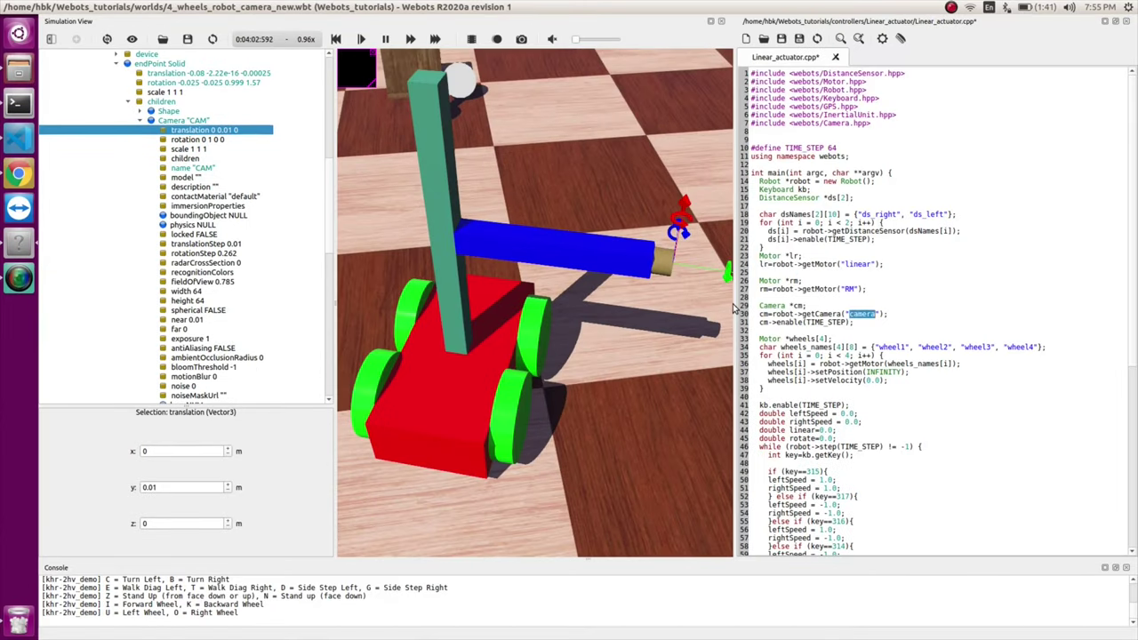
type("CAM")
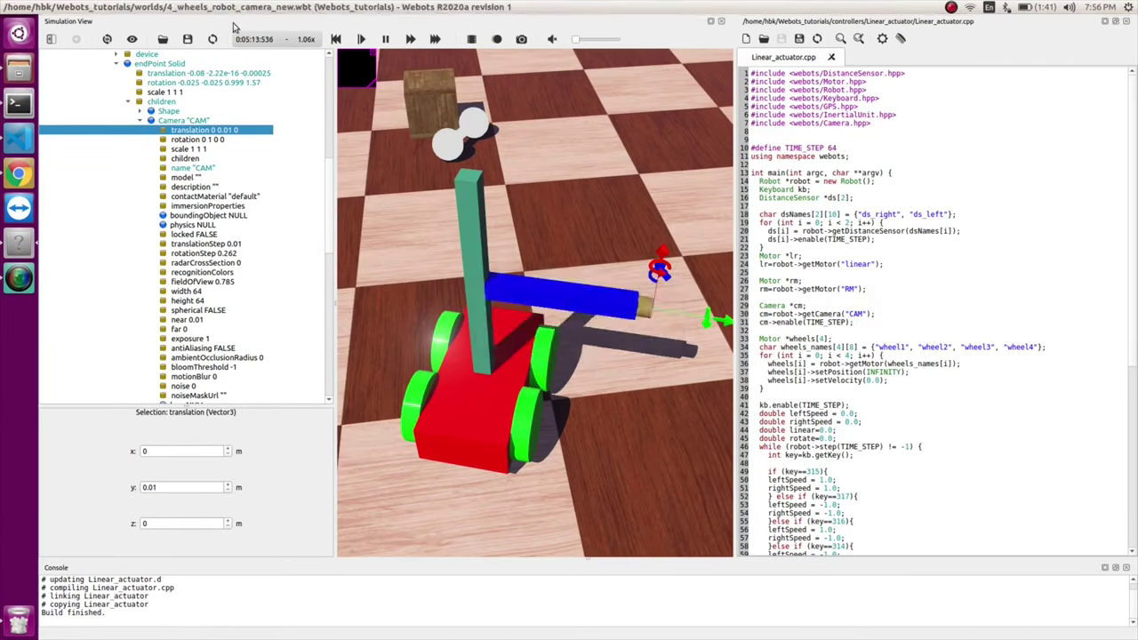
left_click(190, 38)
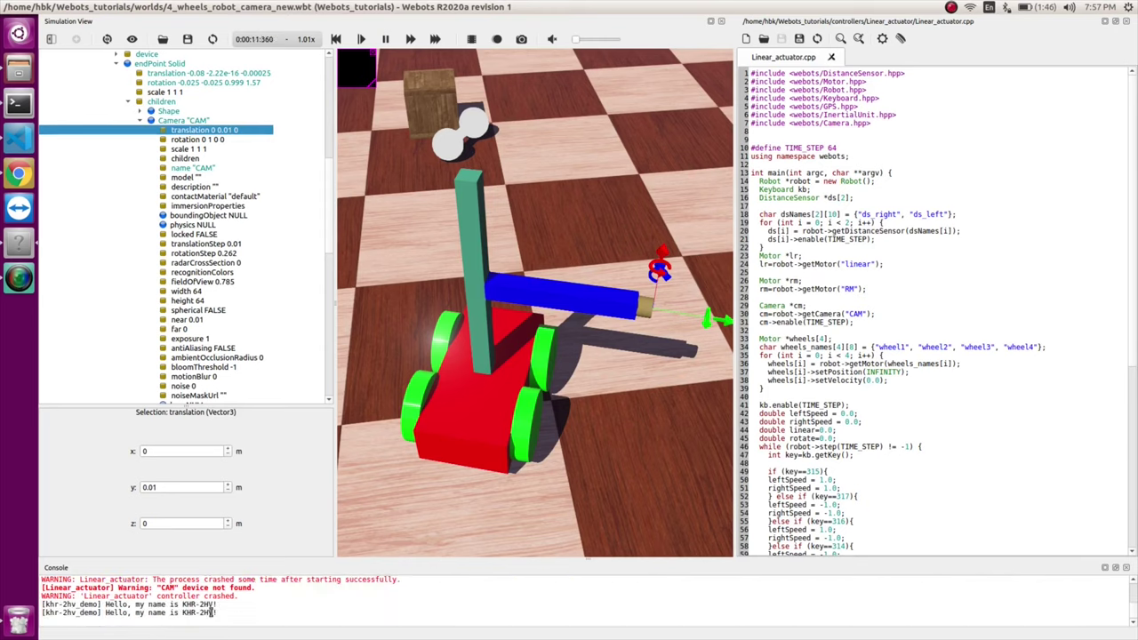
left_click(203, 348)
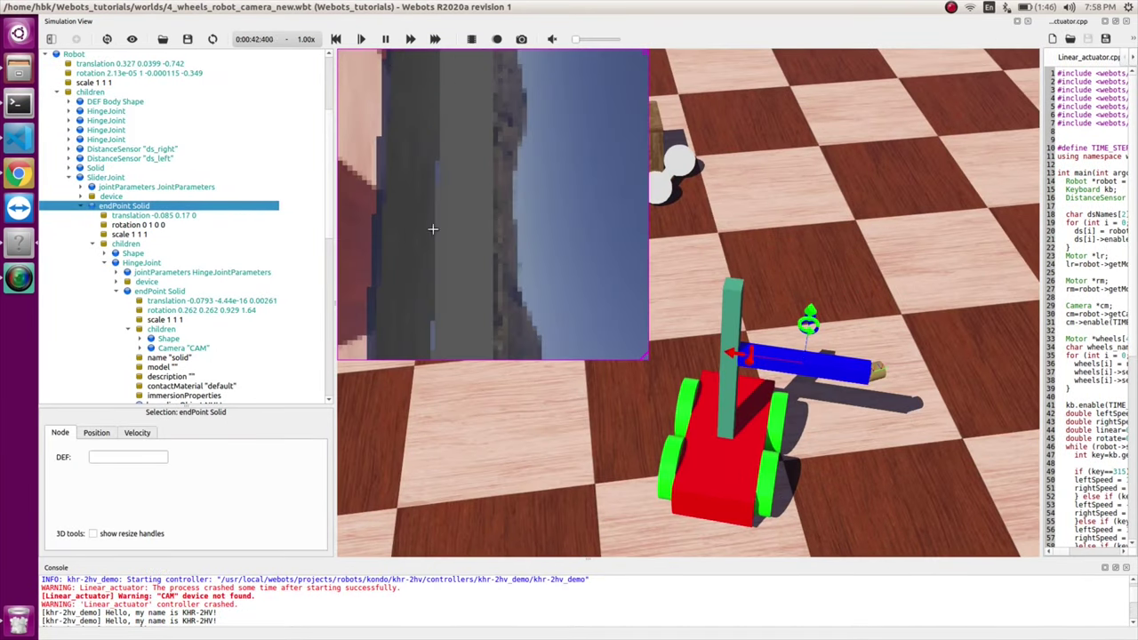
left_click(187, 348)
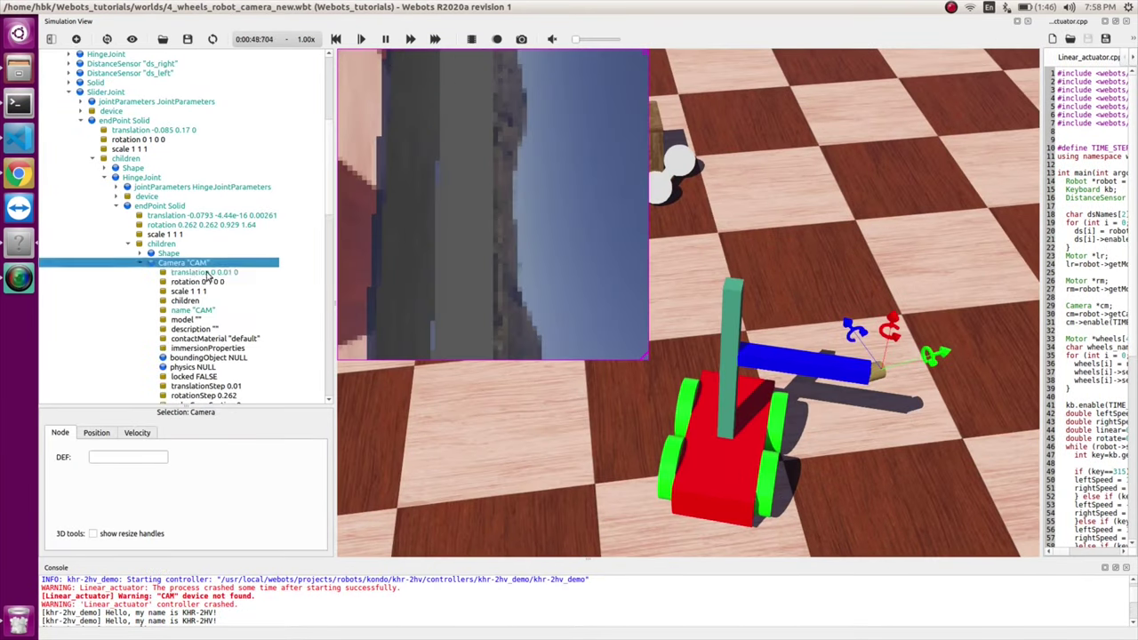
Step: Set the CAM camera's rotation field to 0 0 1 -1.57
left_click(201, 281)
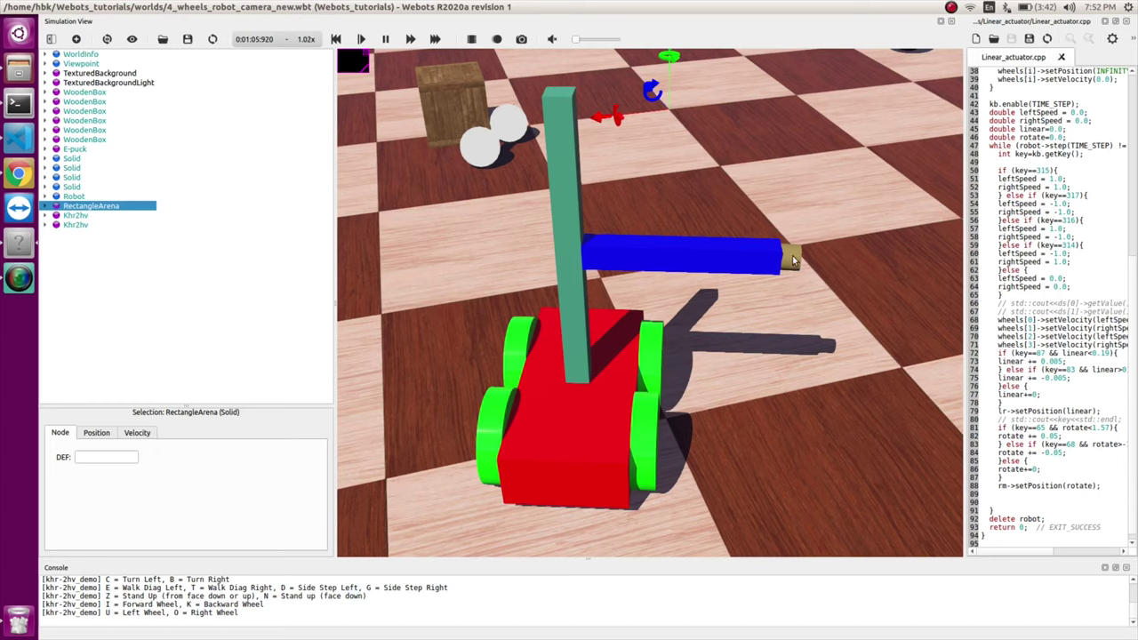
Step: Expand the Robot and its SliderJoint down to the nested HingeJoint
left_click(46, 197)
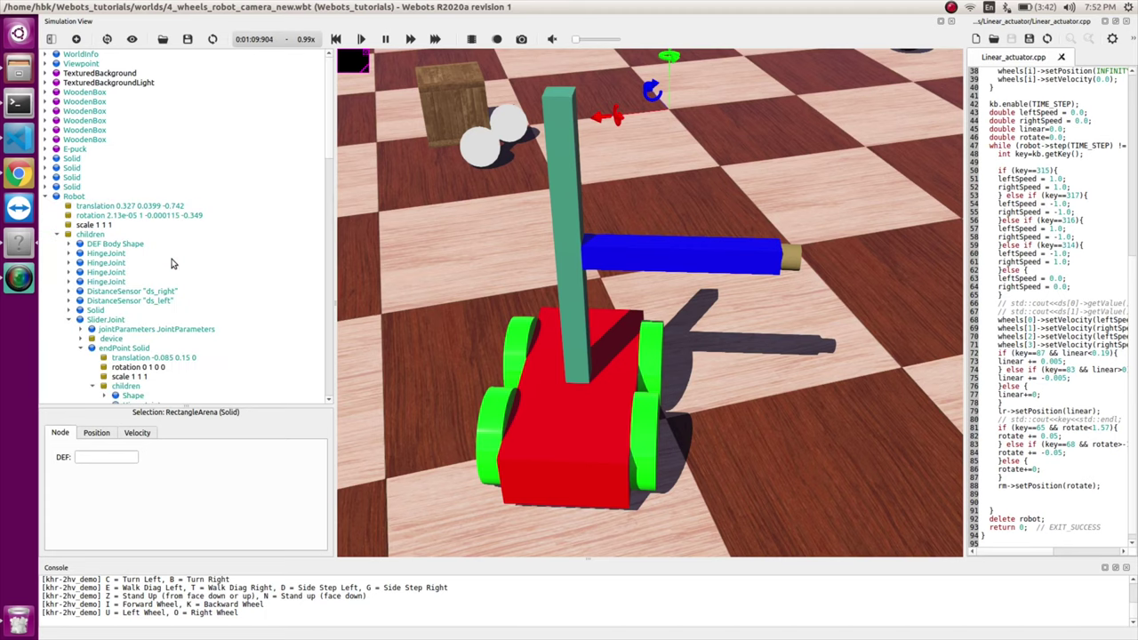
left_click(70, 320)
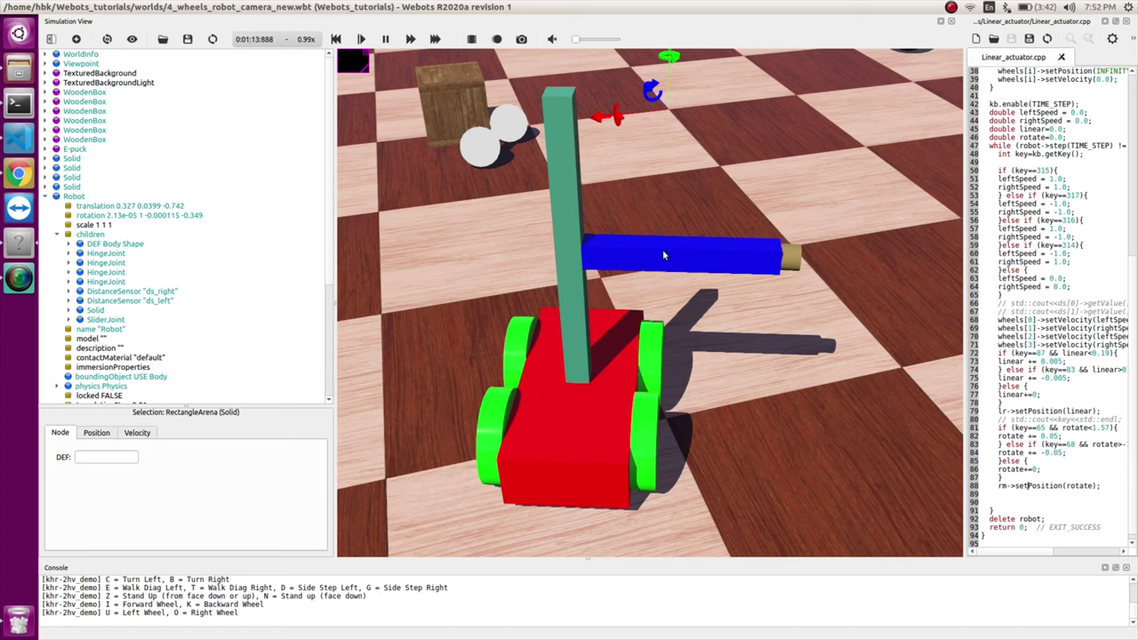
left_click(68, 319)
scroll(133, 298, "down", 1)
scroll(100, 295, "down", 3)
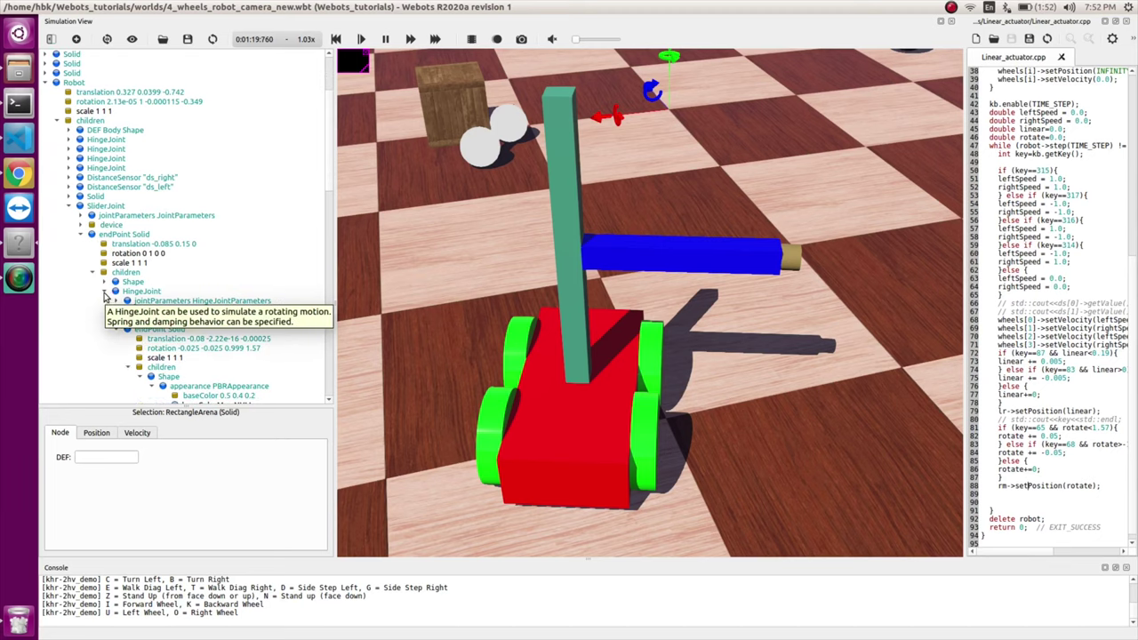
left_click(104, 292)
left_click(133, 294)
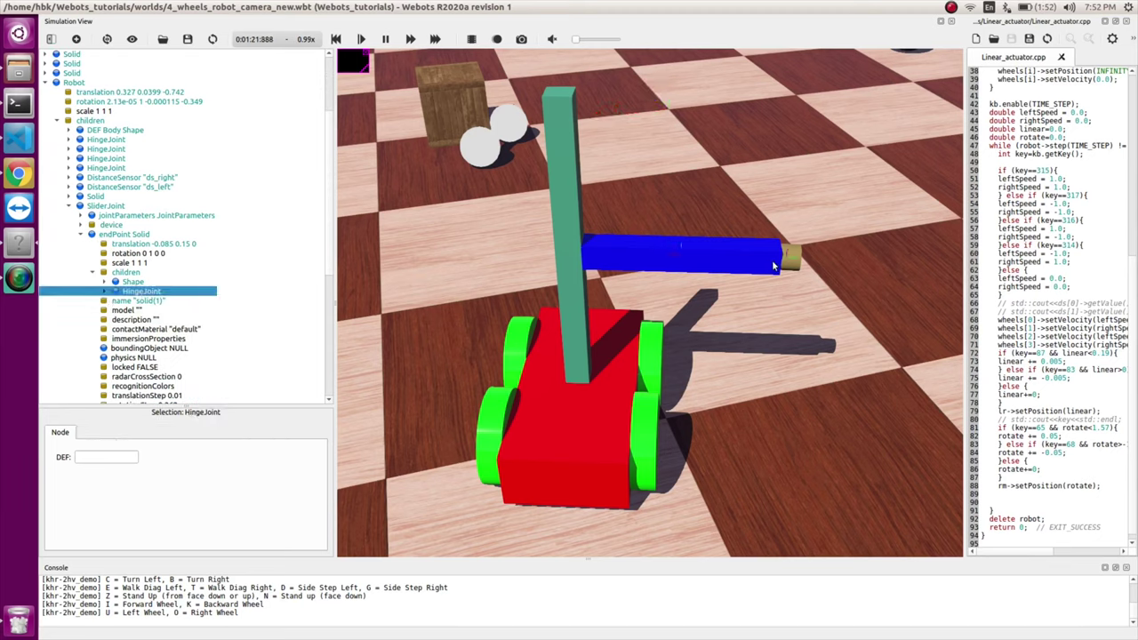
left_click(105, 292)
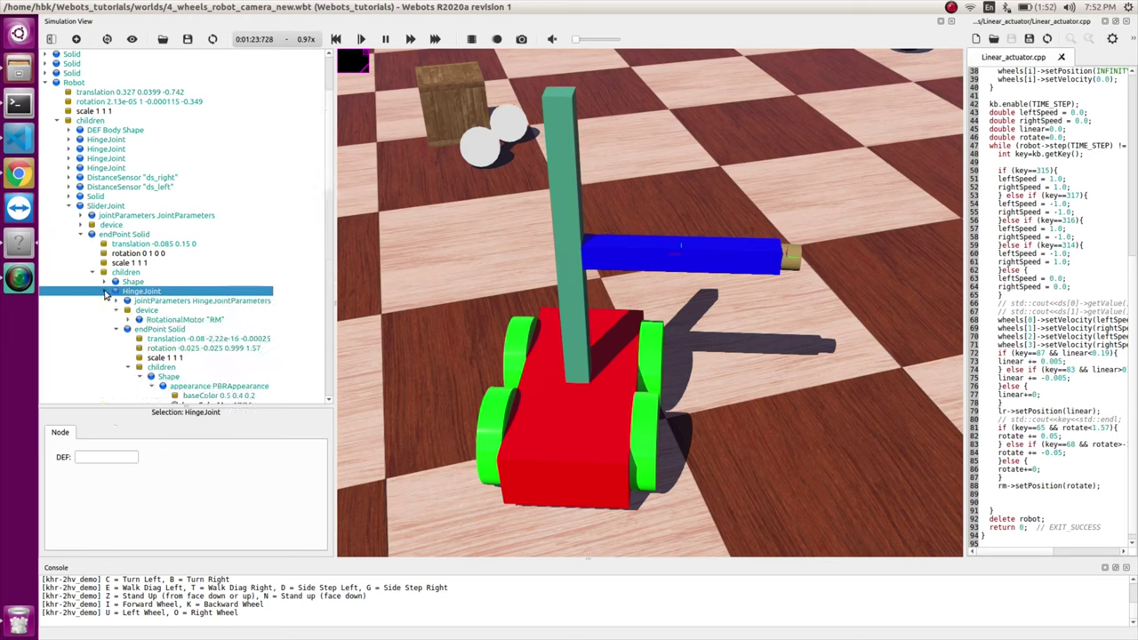
Step: Open the HingeJoint's endPoint Solid children and select the arm's Shape
left_click(117, 310)
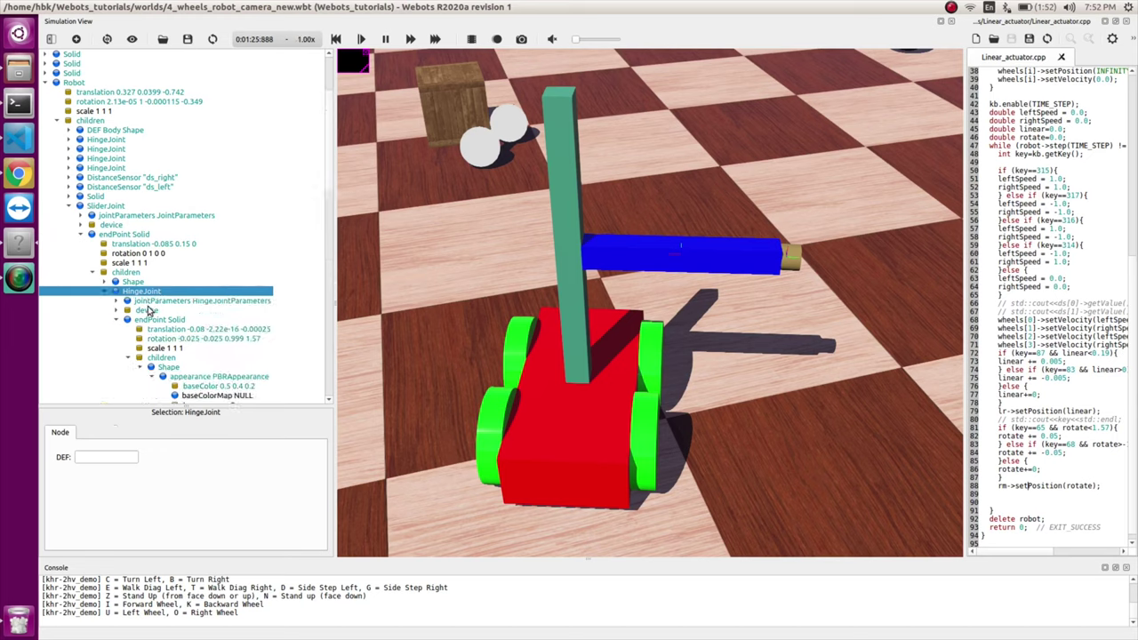
left_click(116, 320)
left_click(151, 320)
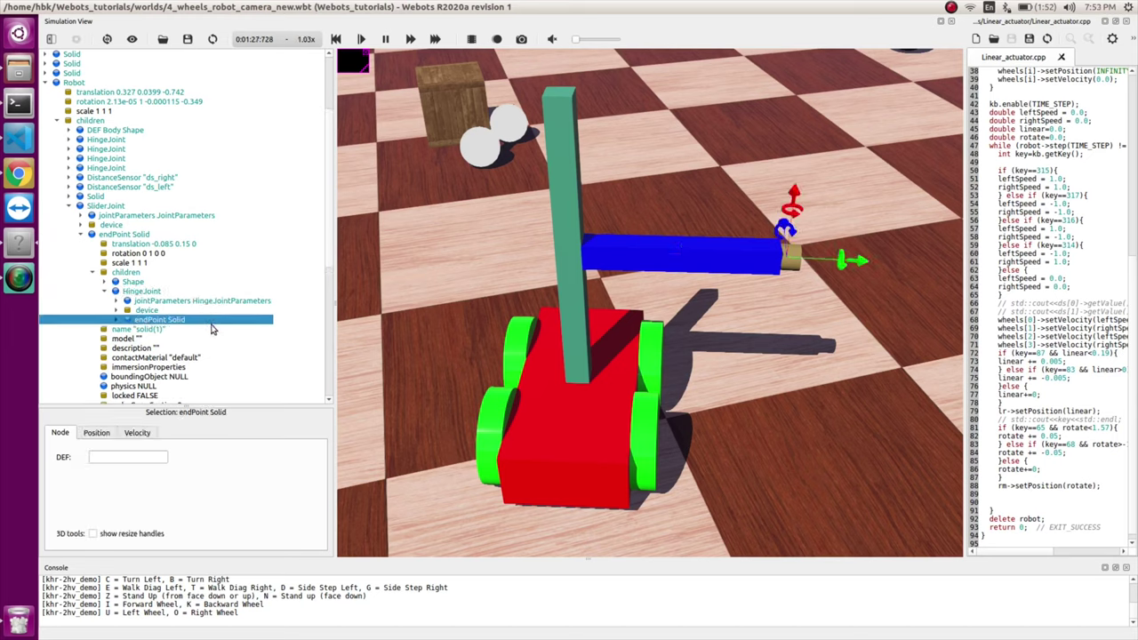
left_click(128, 320)
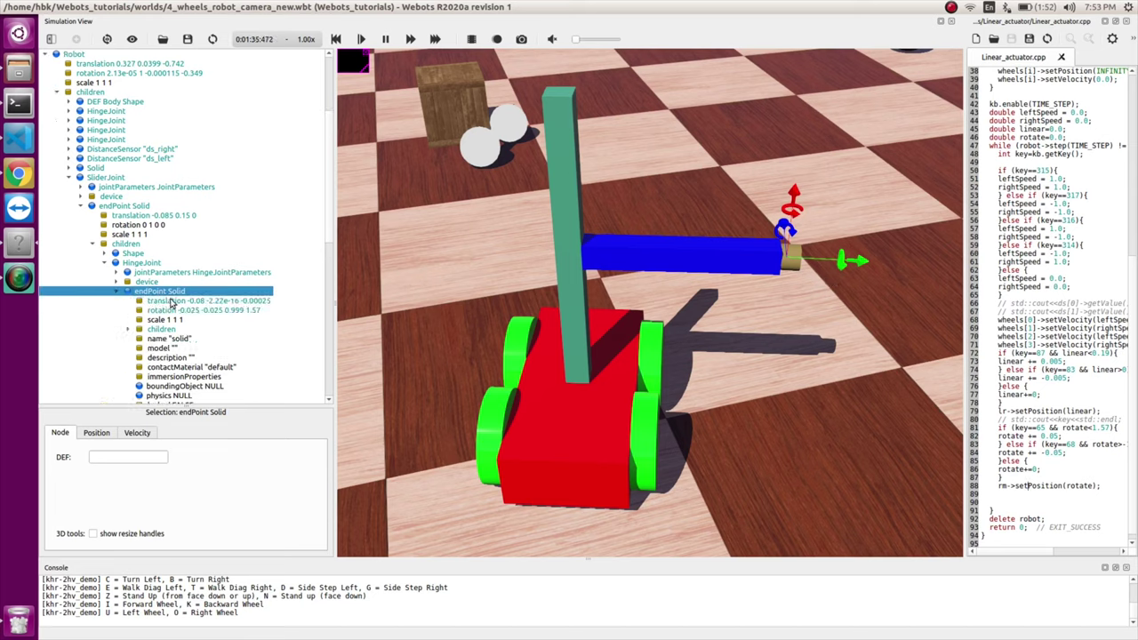
left_click(127, 329)
left_click(165, 339)
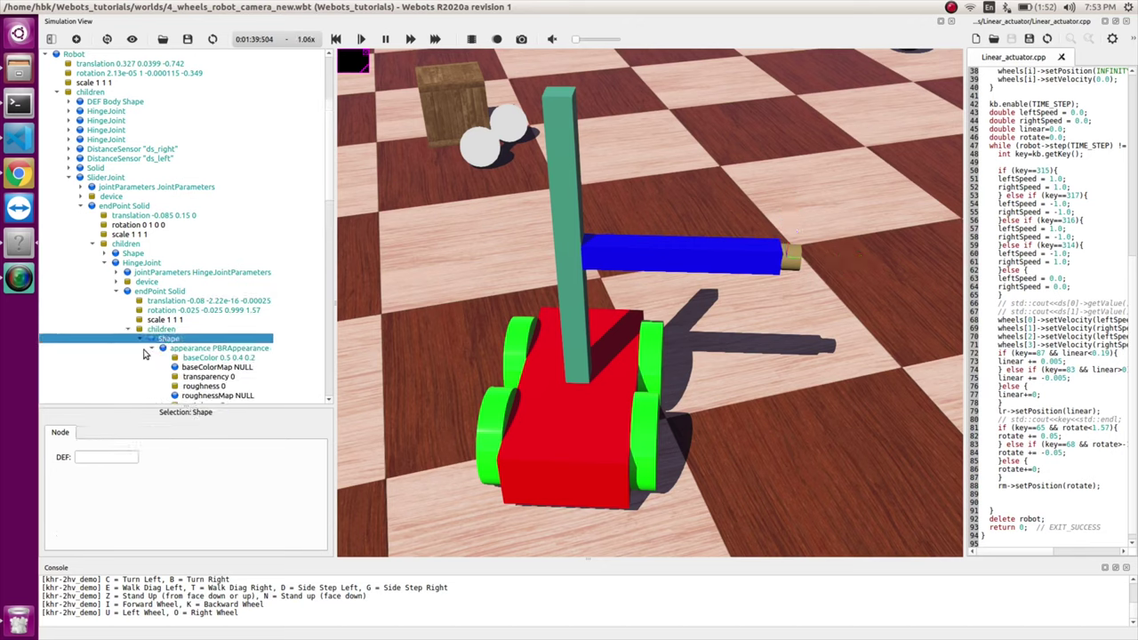
left_click(149, 338)
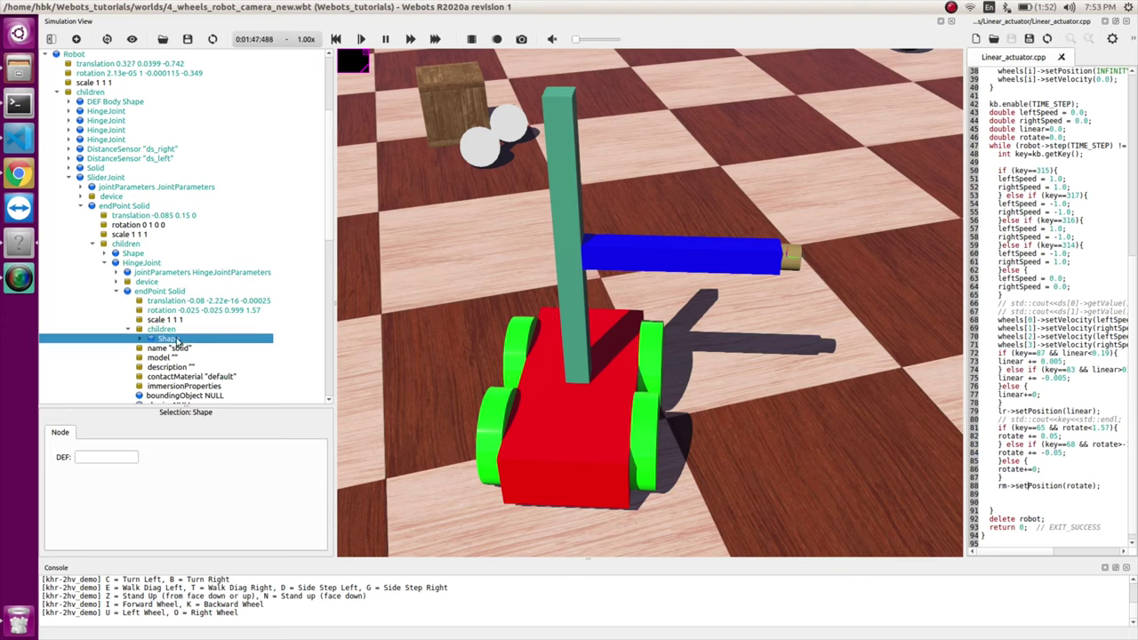
mouse_move(178, 342)
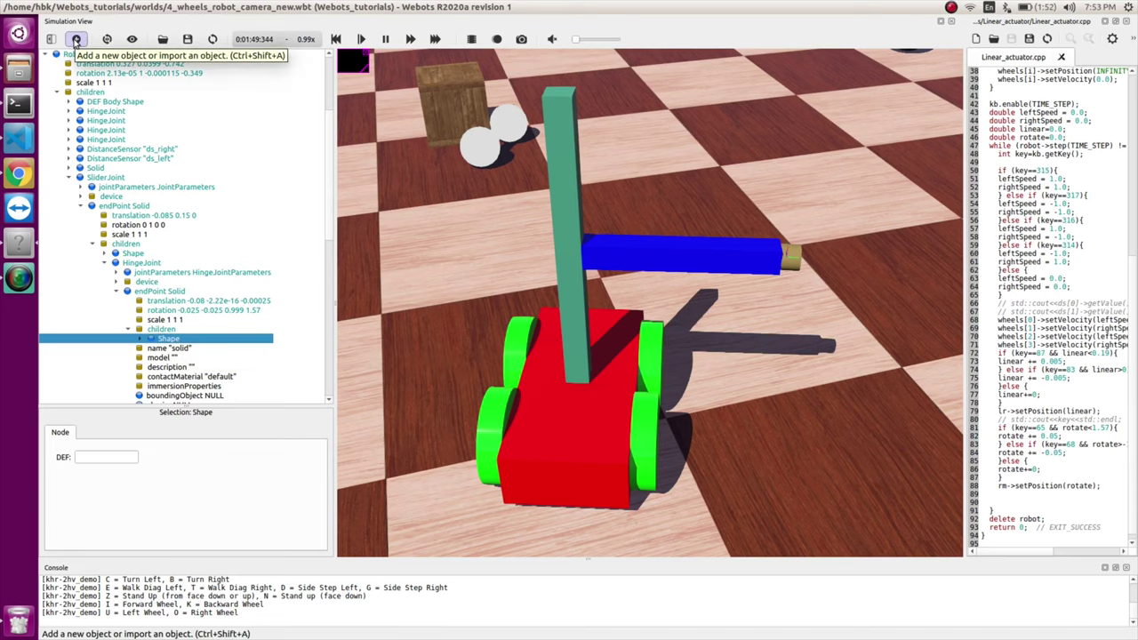
Step: Insert a Base nodes Camera beside the Shape in the hinge end solid and expand its fields
key("ctrl+shift+a")
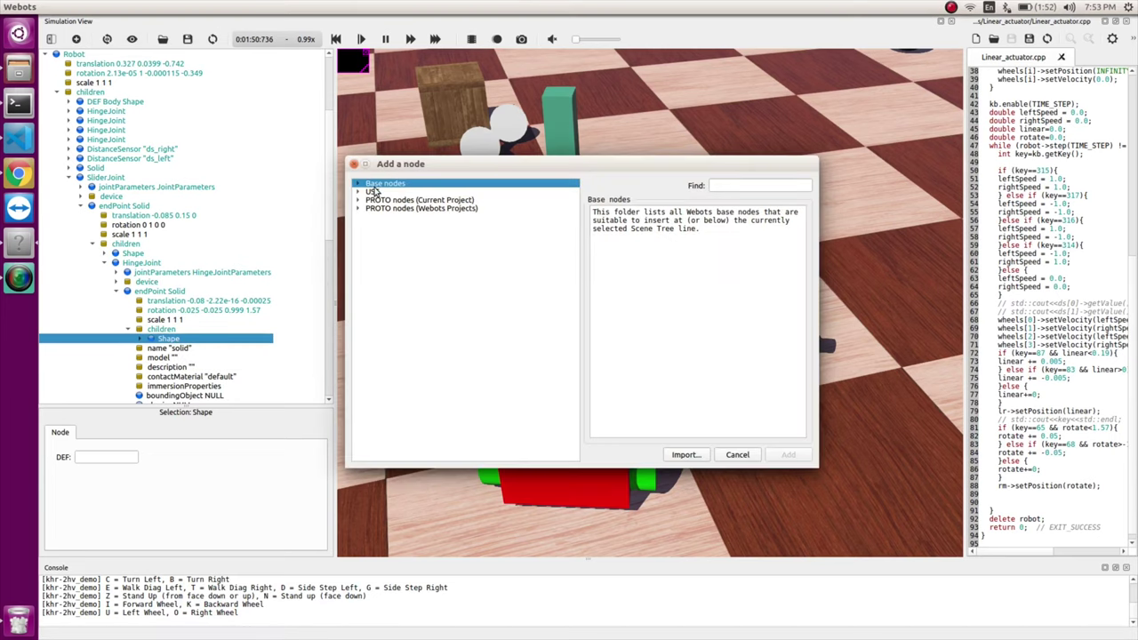
left_click(359, 184)
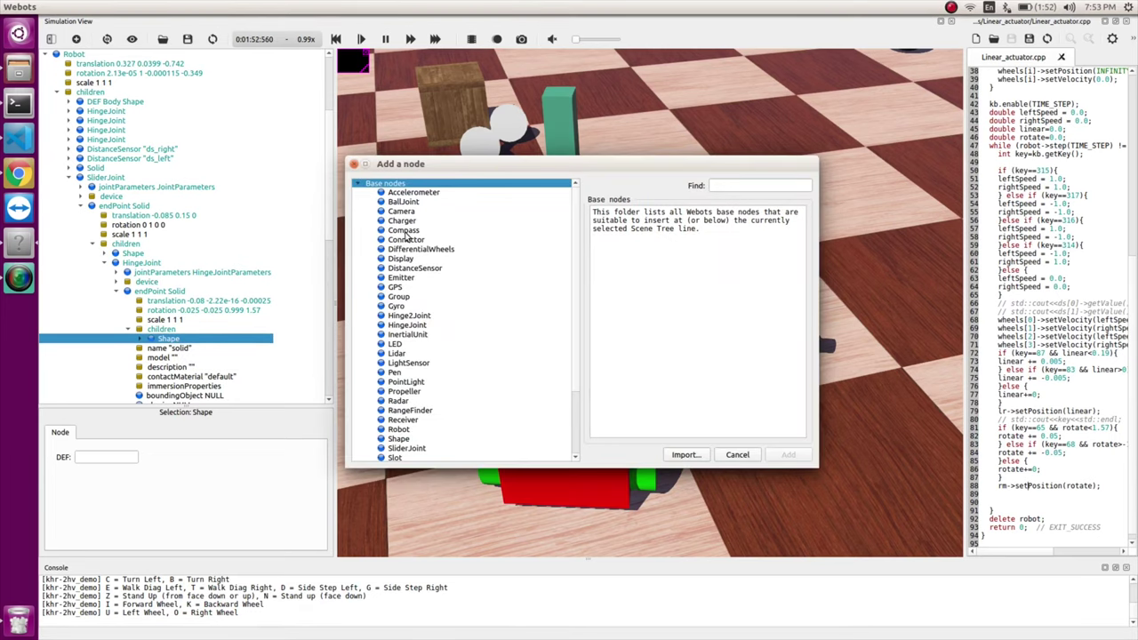
left_click(401, 212)
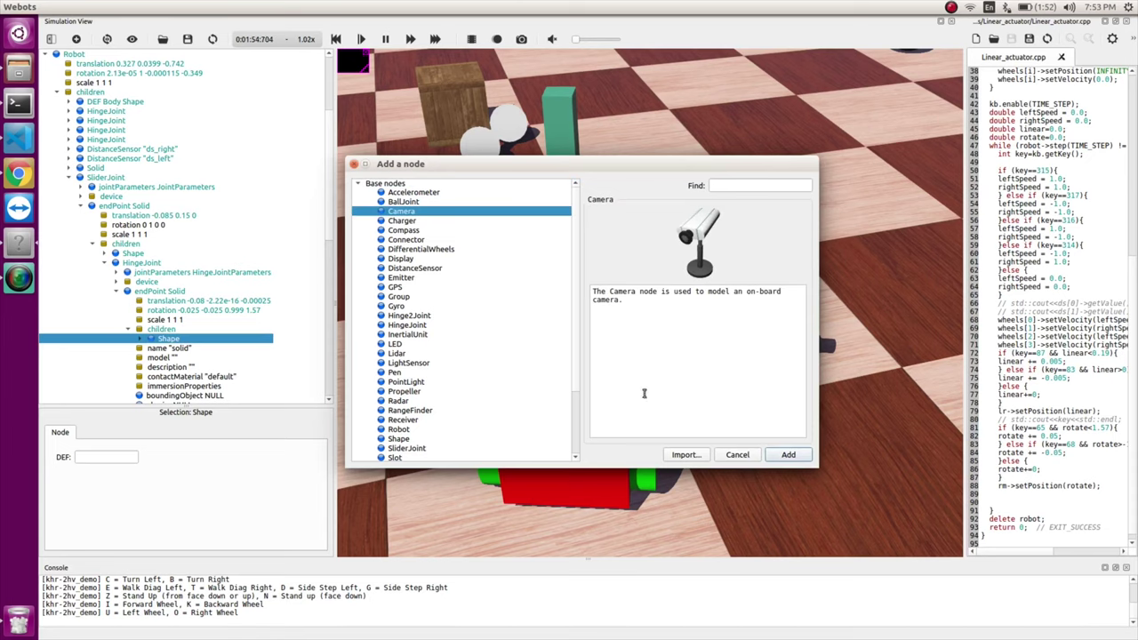
left_click(777, 455)
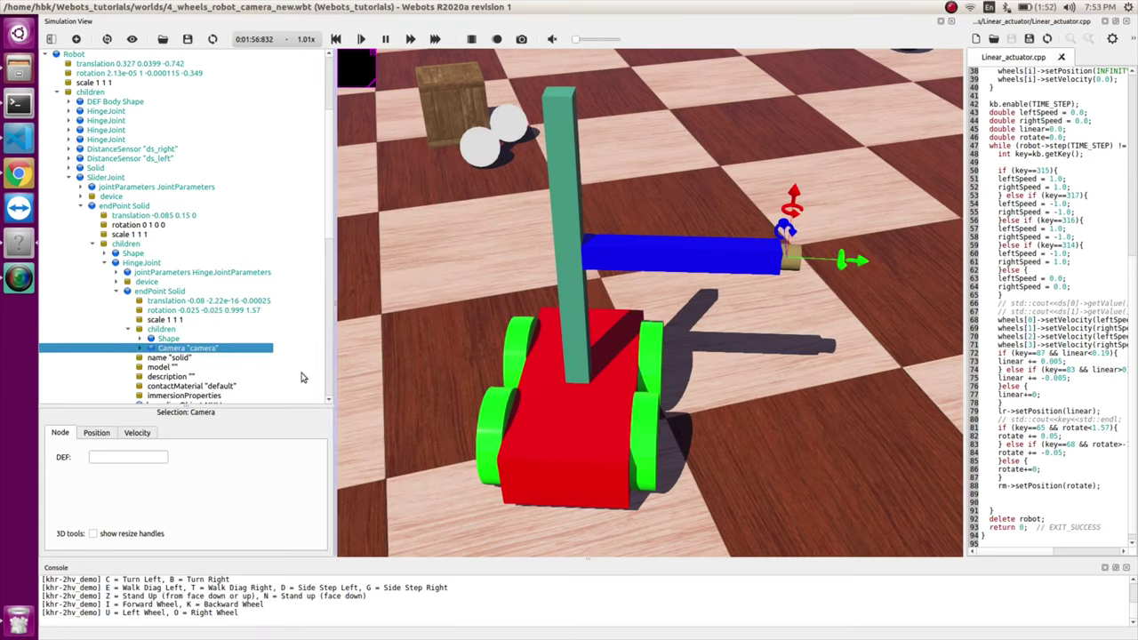
double_click(204, 348)
scroll(213, 336, "down", 4)
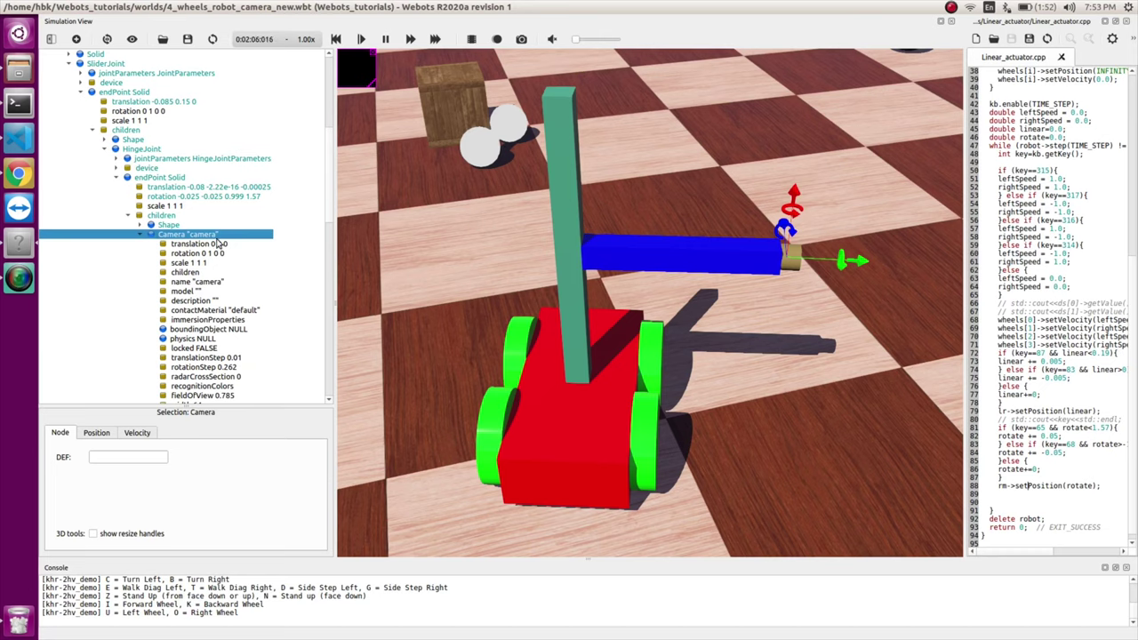
Step: Rename the new Camera node to CAM
left_click(212, 282)
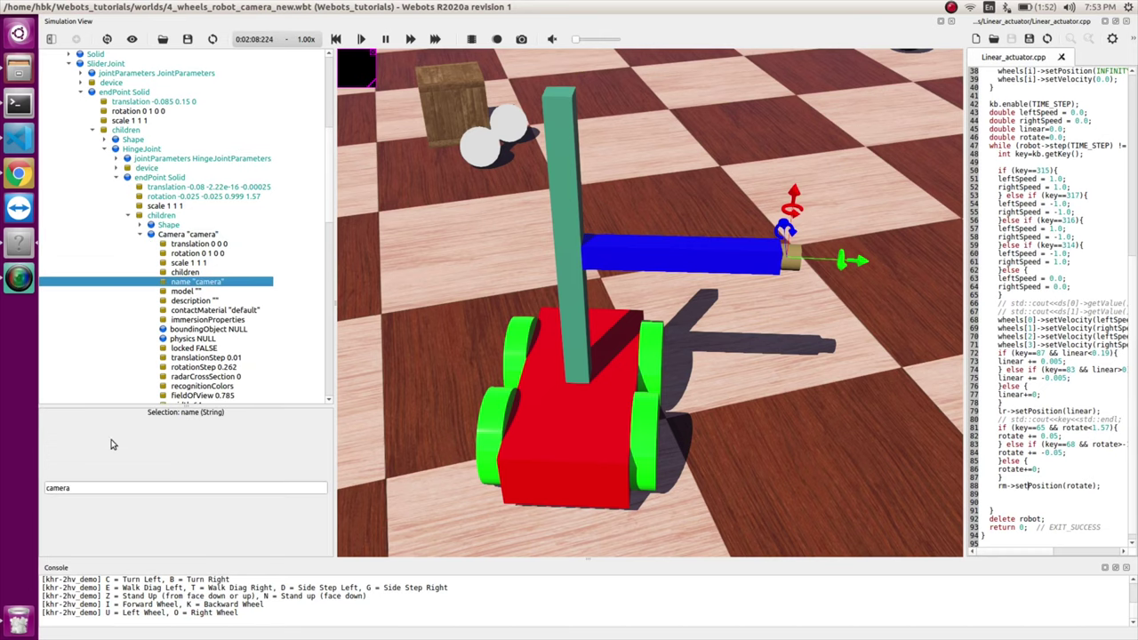
double_click(103, 487)
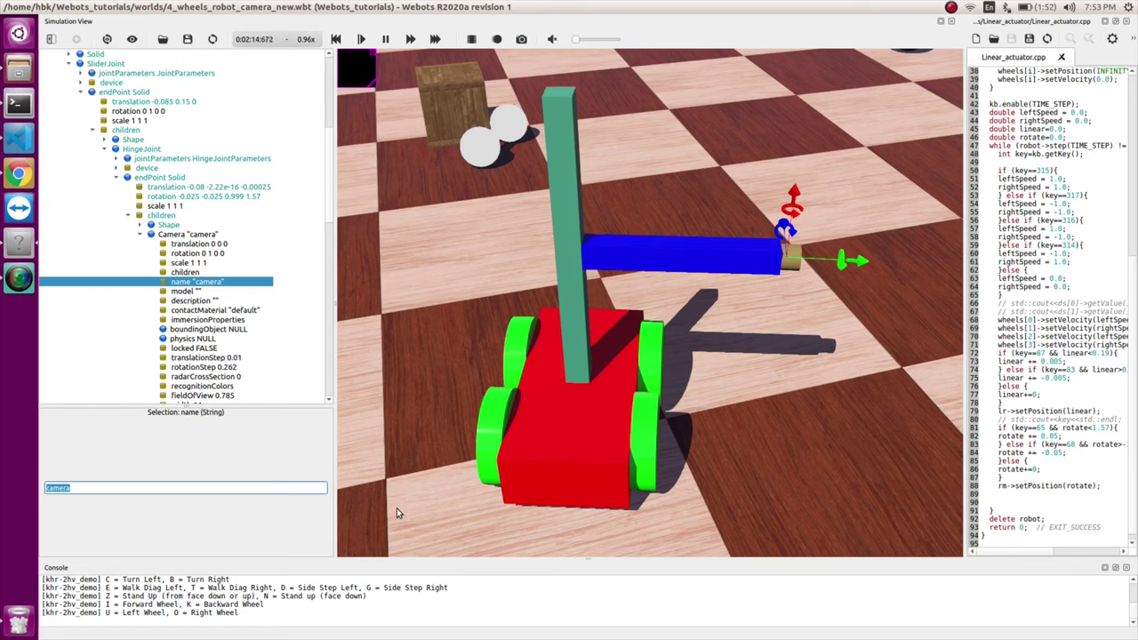
type("CAM")
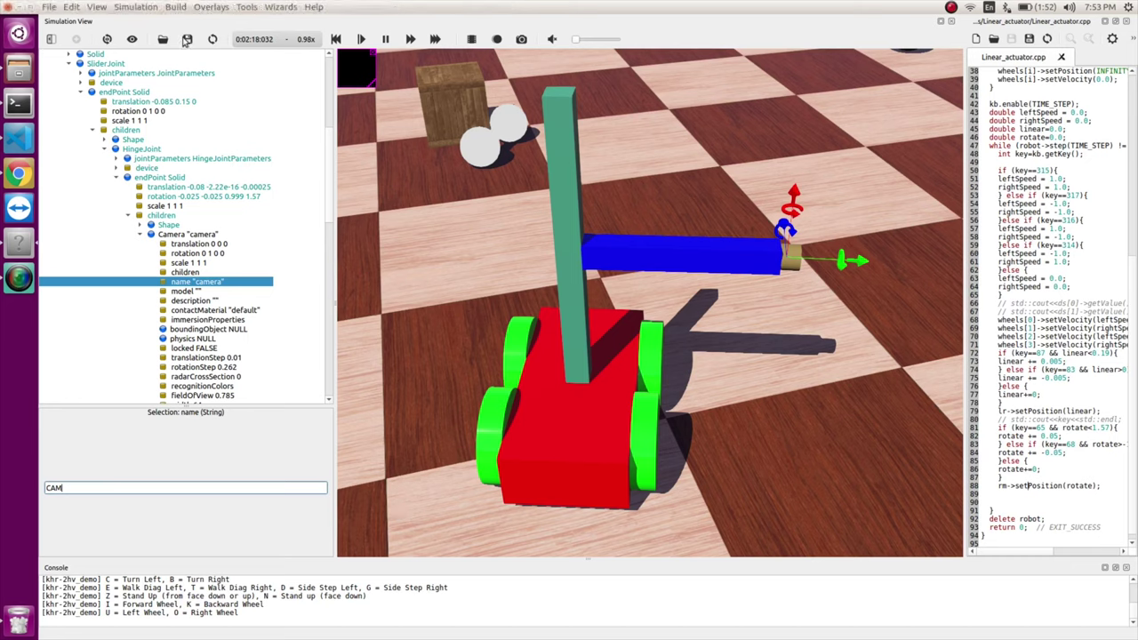
left_click(188, 291)
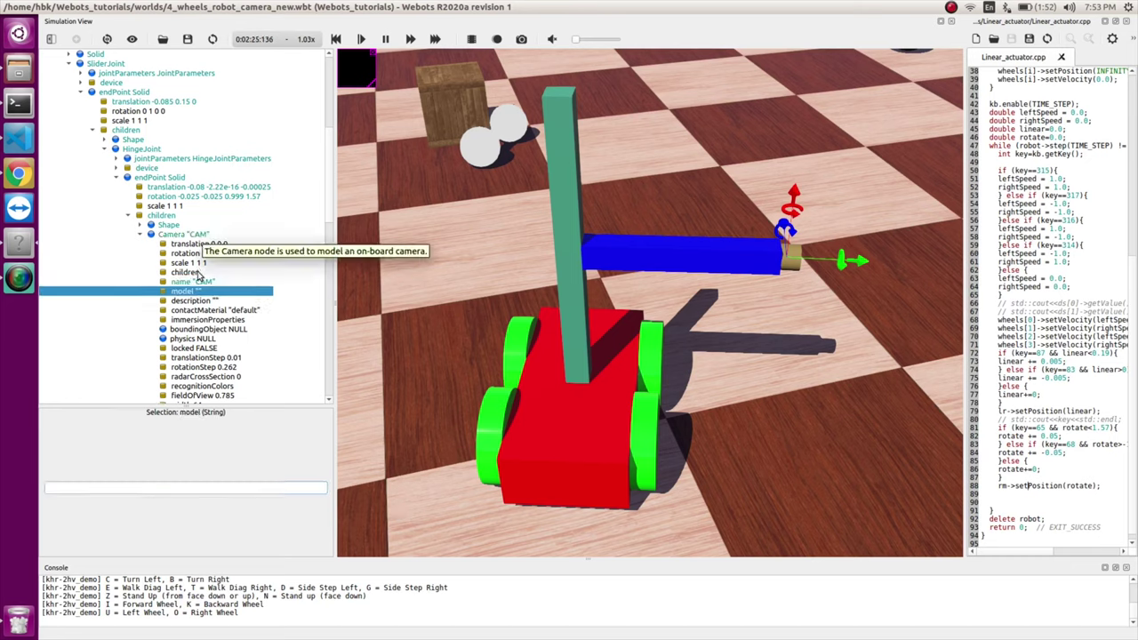
Step: Drag the camera's green gizmo arrow to set its translation to 0 0.01 0
left_click(189, 246)
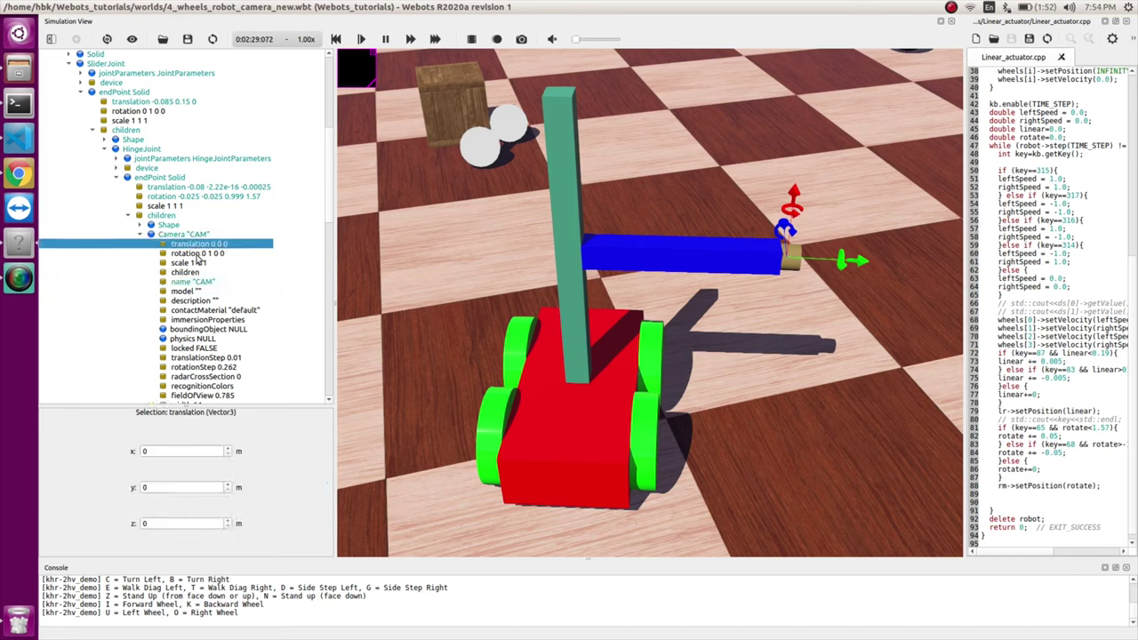
left_click(197, 263)
left_click(197, 254)
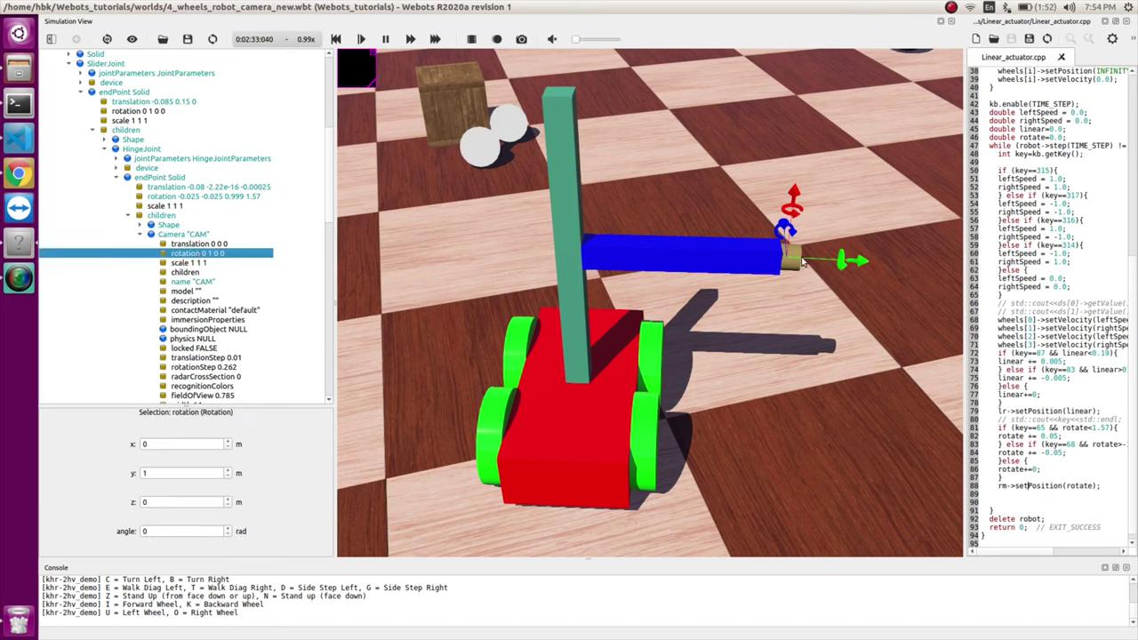
left_click(211, 242)
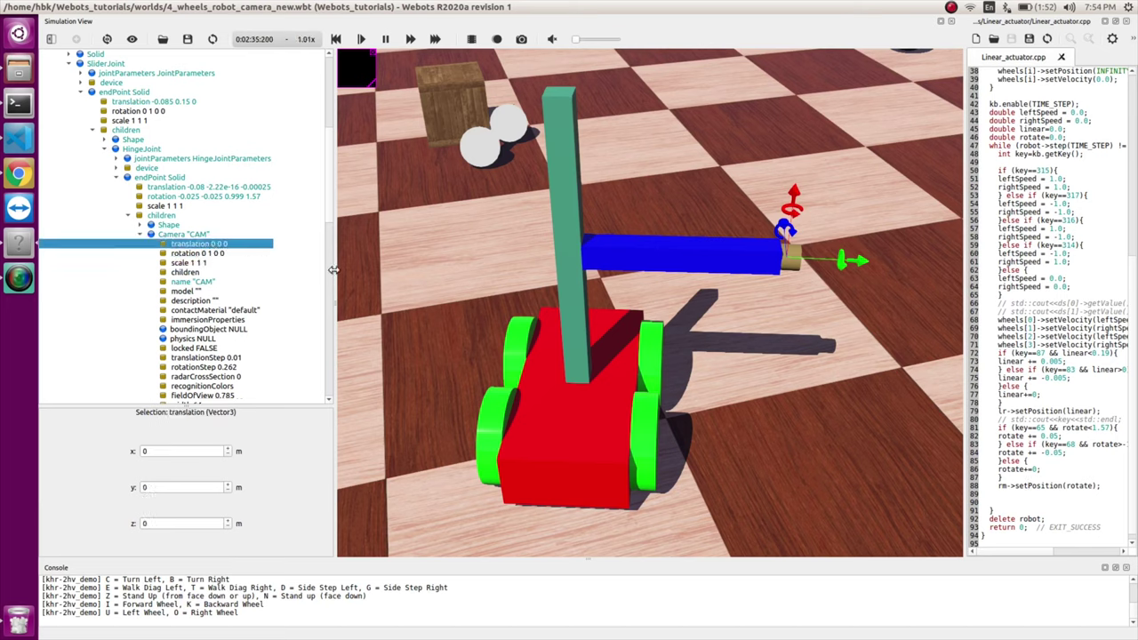
left_click_drag(855, 261, 687, 228)
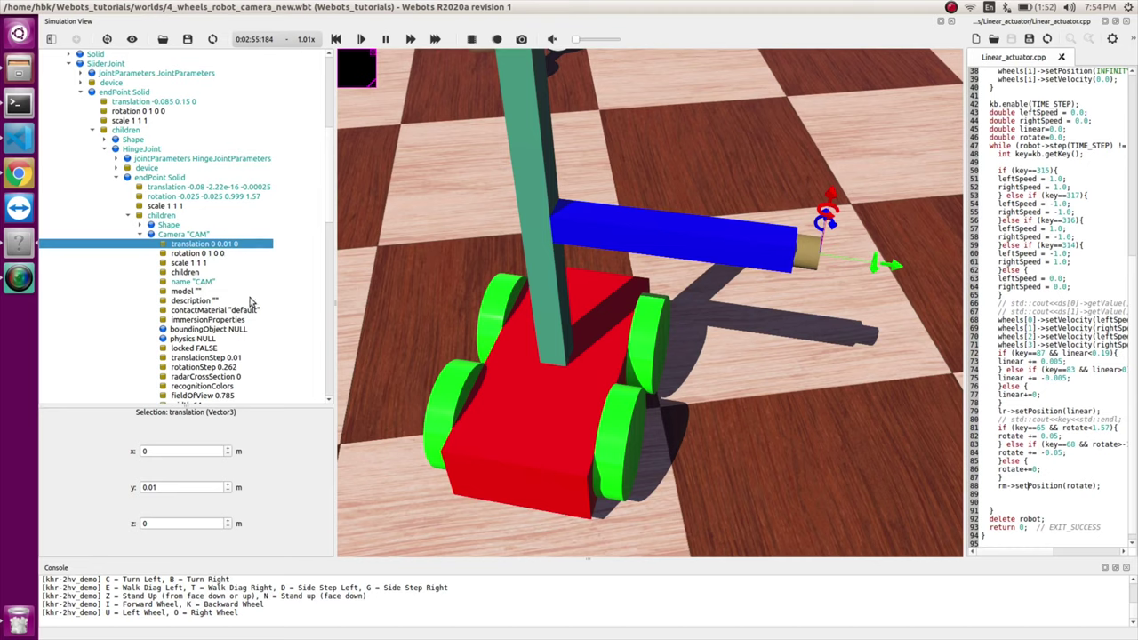
Step: Review the Camera CAM fields and drag the splitter left to widen the code editor
left_click(139, 235)
left_click(139, 235)
scroll(201, 313, "down", 2)
scroll(202, 318, "down", 3)
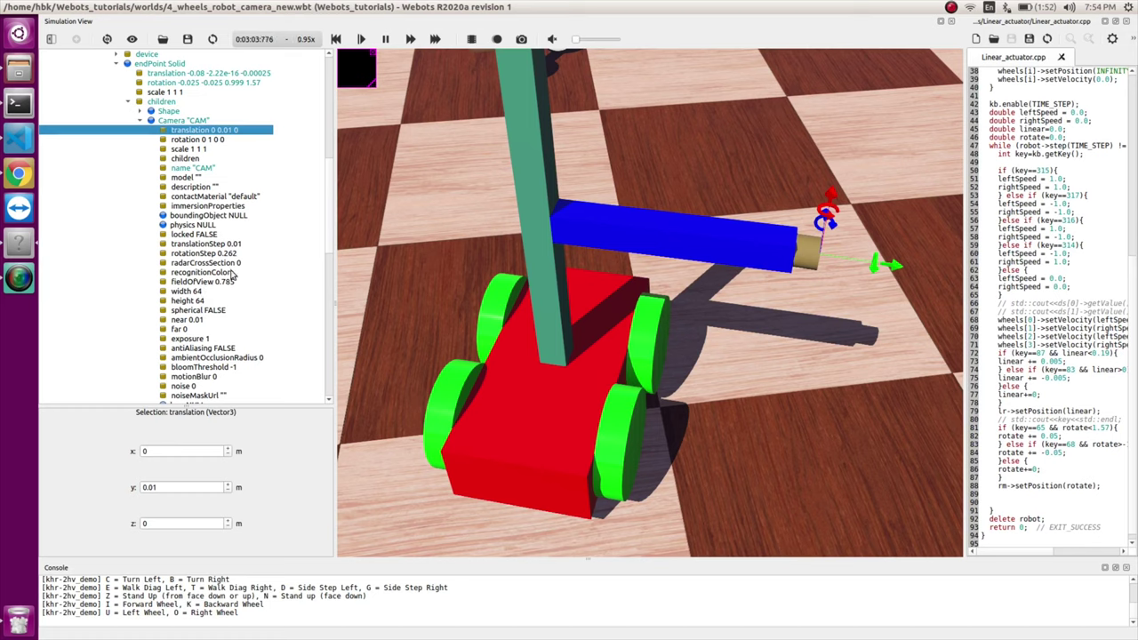
scroll(228, 280, "down", 2)
scroll(227, 271, "up", 2)
left_click_drag(965, 165, 736, 165)
Step: Select the Camera.hpp include line at the top of Linear_actuator.cpp
scroll(935, 230, "up", 10)
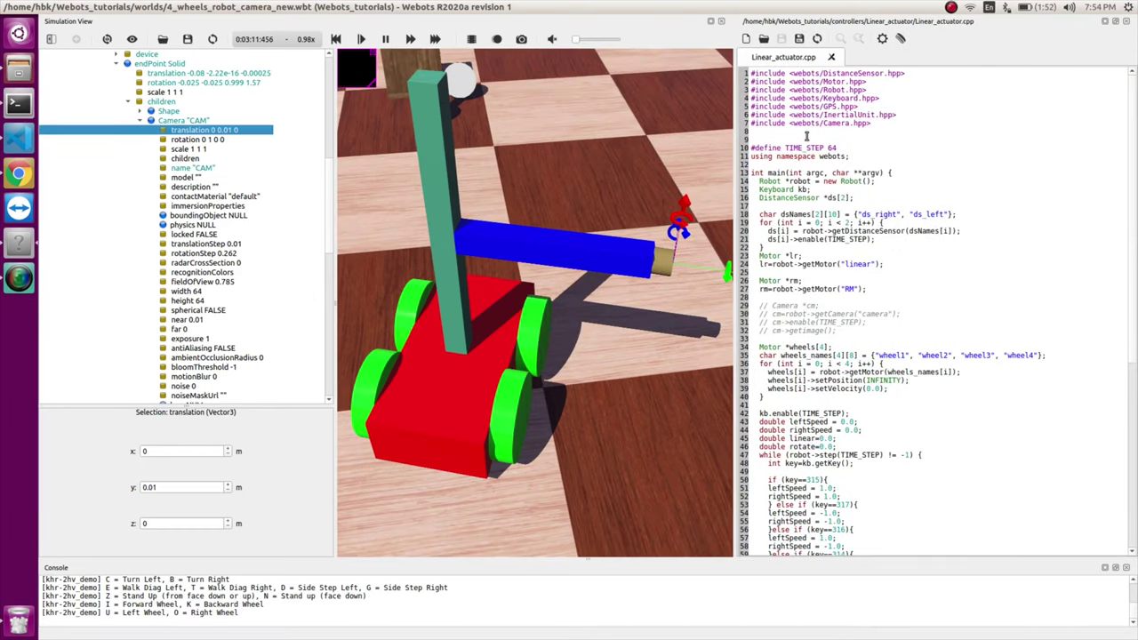
left_click_drag(877, 125, 857, 125)
left_click(749, 125, "shift")
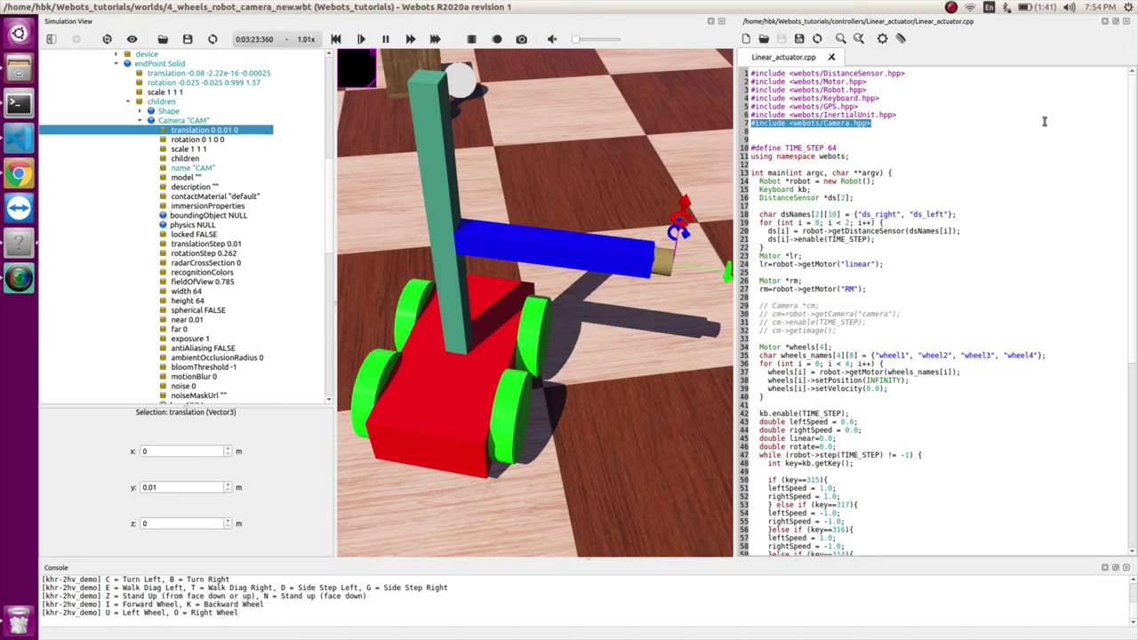
Step: Uncomment camera setup lines 29–32 and delete the cm->getimage(); call
left_click_drag(837, 331, 734, 307)
key("ctrl+slash")
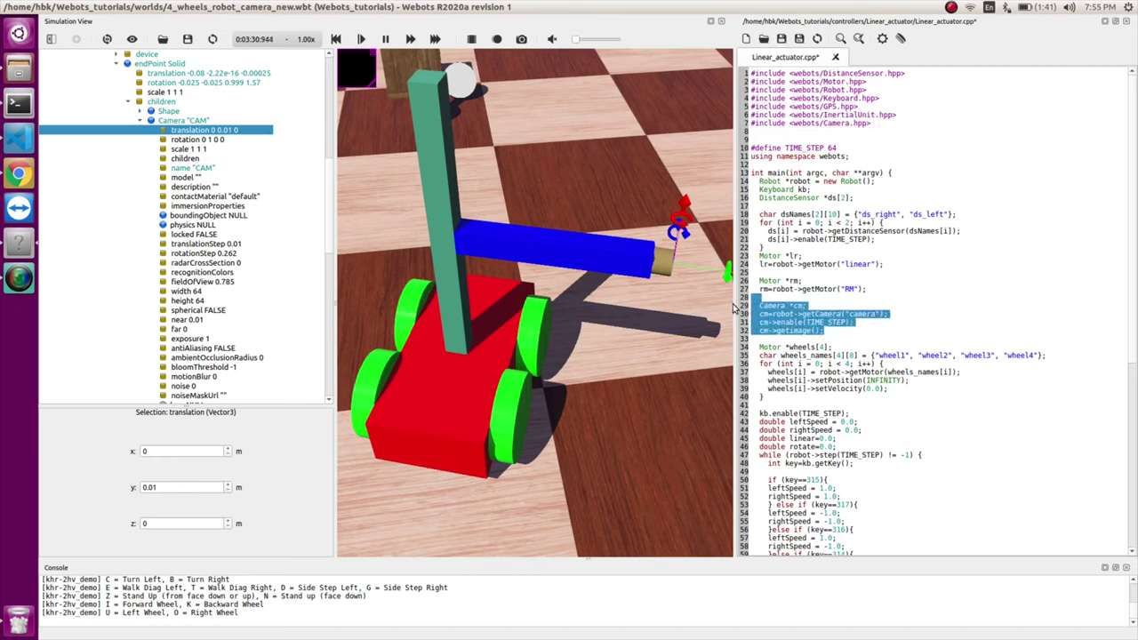
key("Right")
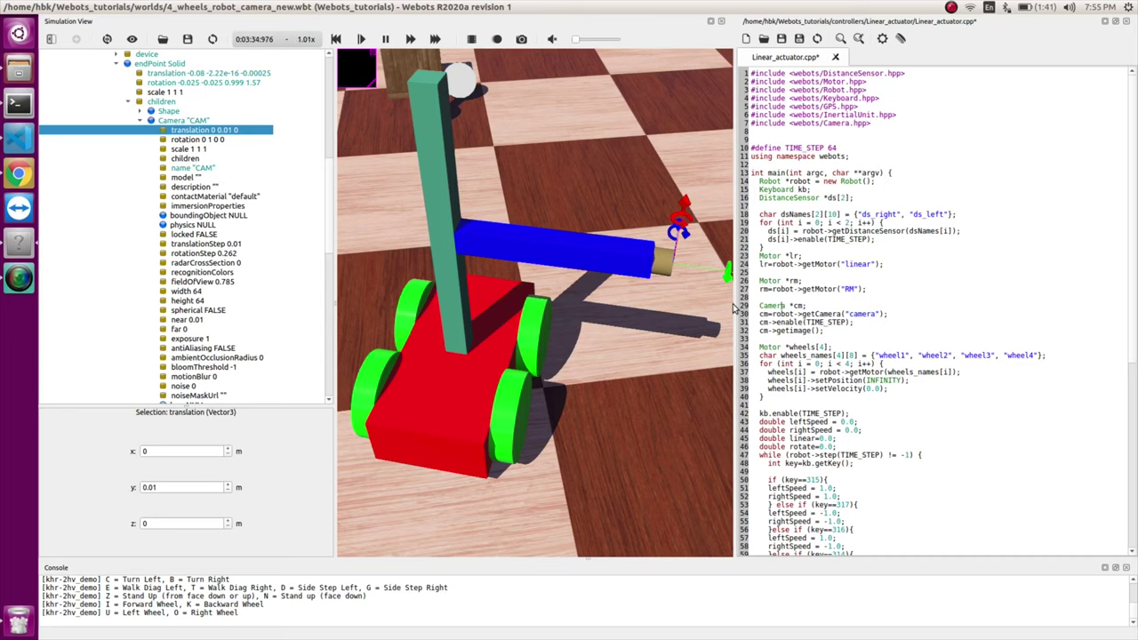
key("Down")
key("Down")
key("Left")
key("BackSpace")
key("BackSpace")
key("BackSpace")
key("BackSpace")
key("BackSpace")
key("BackSpace")
key("BackSpace")
key("BackSpace")
key("BackSpace")
key("BackSpace")
key("BackSpace")
key("BackSpace")
key("BackSpace")
key("BackSpace")
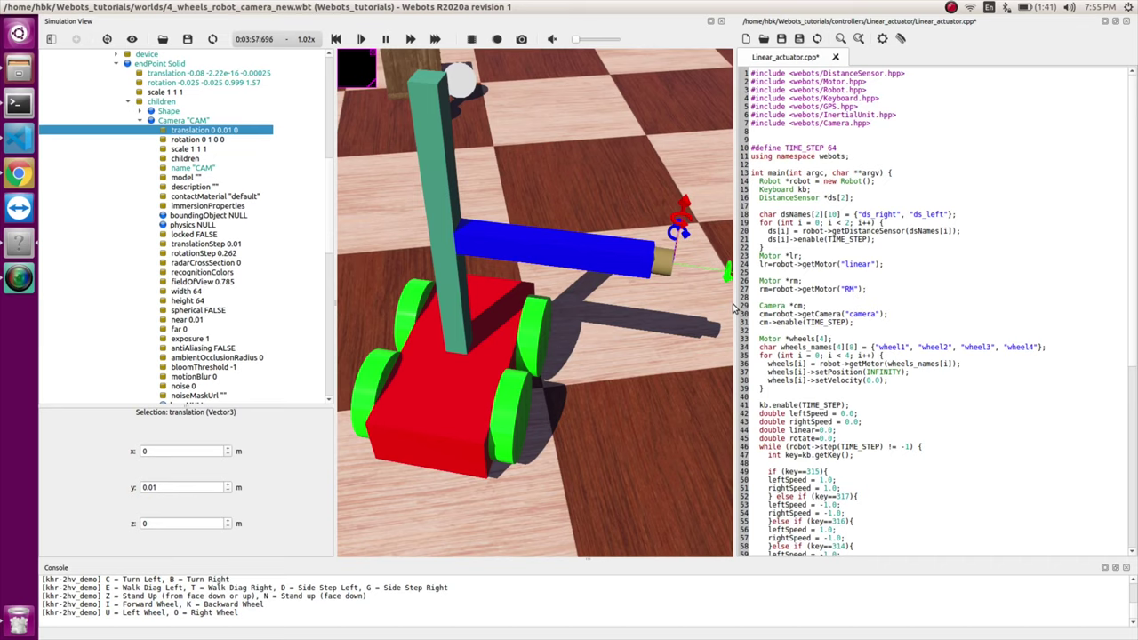
Step: Change getCamera("camera") to getCamera("CAM") and check the TIME_STEP definition on line 10
key("Right")
key("Right")
key("Right")
key("Right")
key("Right")
key("Right")
key("Right")
key("Right")
key("Right")
key("Right")
key("Right")
key("Right")
key("Right")
key("Right")
key("Right")
key("Right")
key("Right")
key("Right")
key("Right")
type("CAM")
left_click(881, 325)
left_click_drag(785, 147, 825, 149)
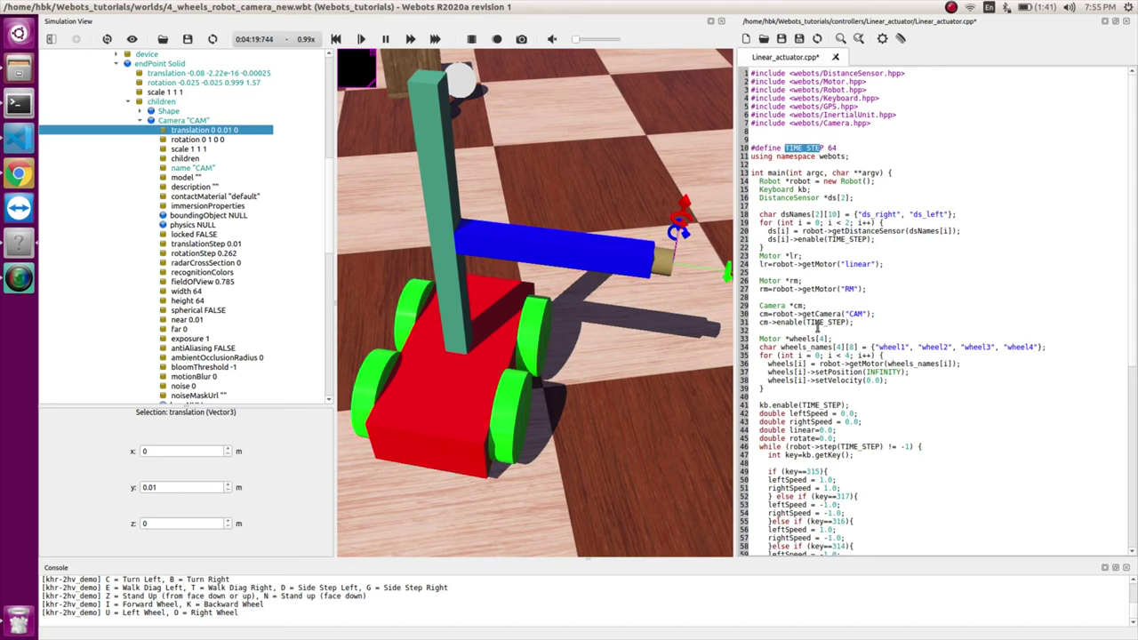
left_click(866, 324)
scroll(867, 327, "down", 8)
scroll(867, 329, "up", 8)
Step: Save Linear_actuator.cpp, clean and build the controller, and cancel the reset prompt
key("ctrl+s")
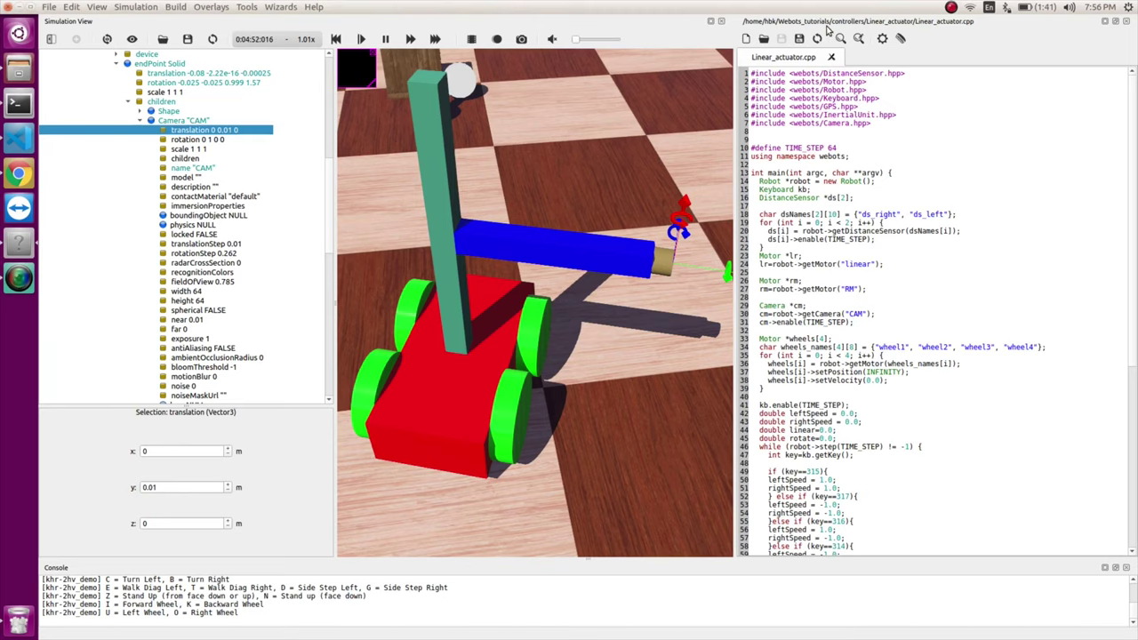
scroll(564, 205, "down", 3)
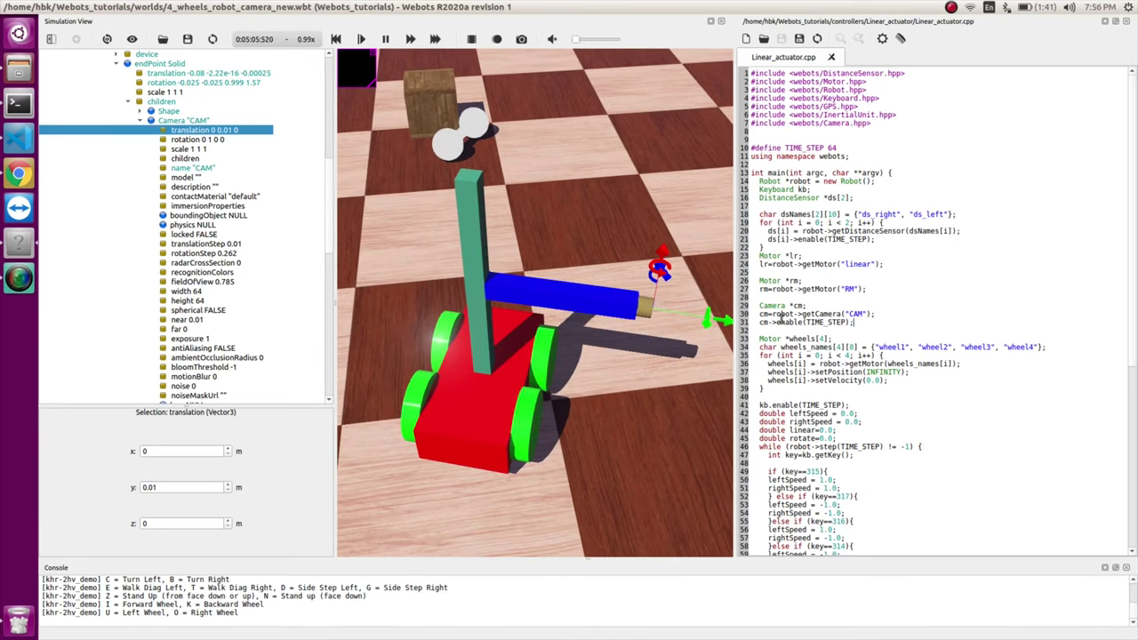
left_click(900, 39)
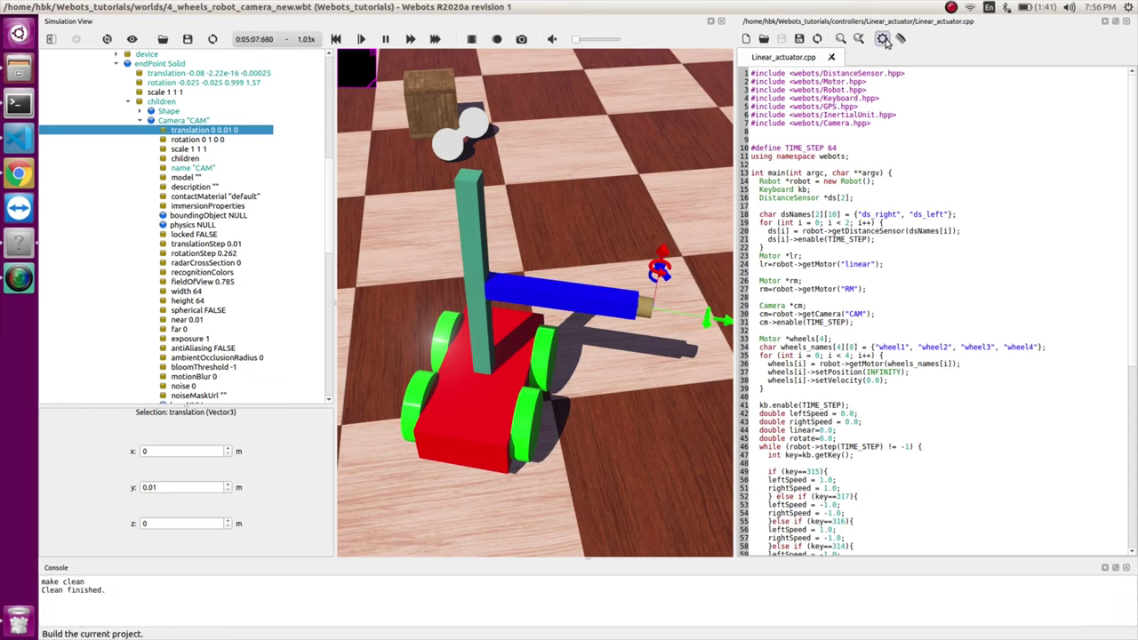
left_click(883, 39)
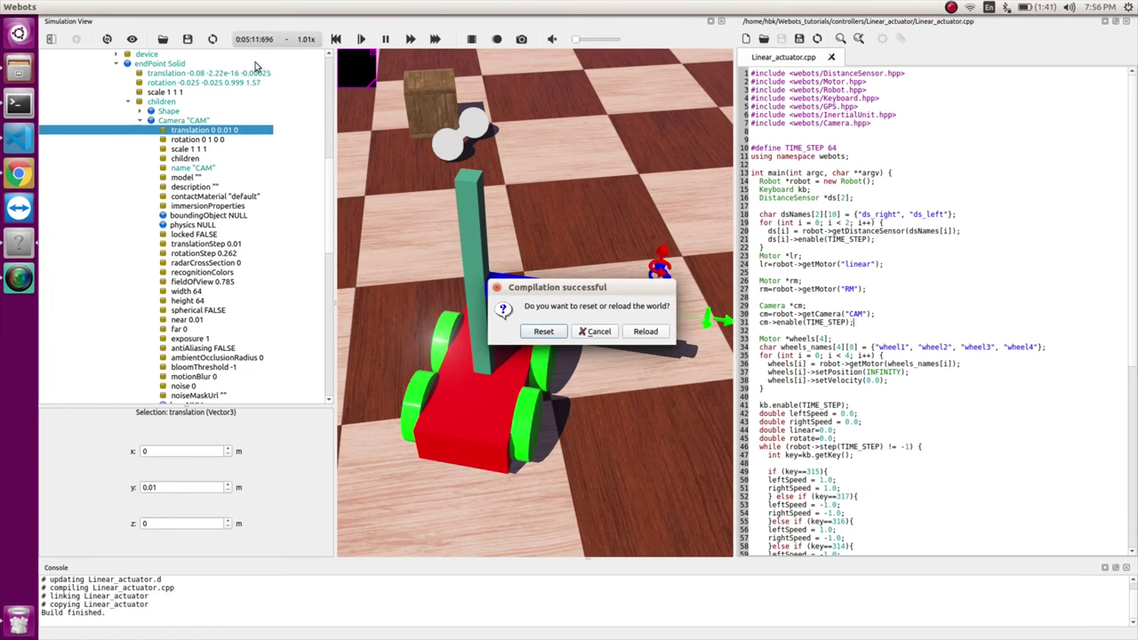
left_click(588, 330)
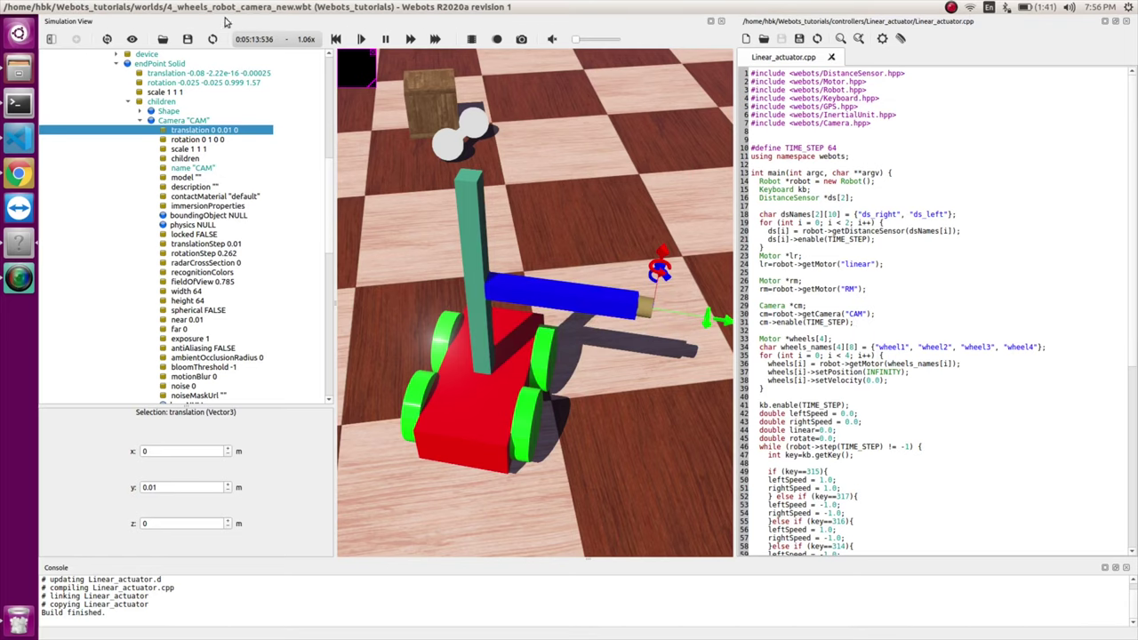
Step: Save the world, replacing the existing world file
left_click(187, 39)
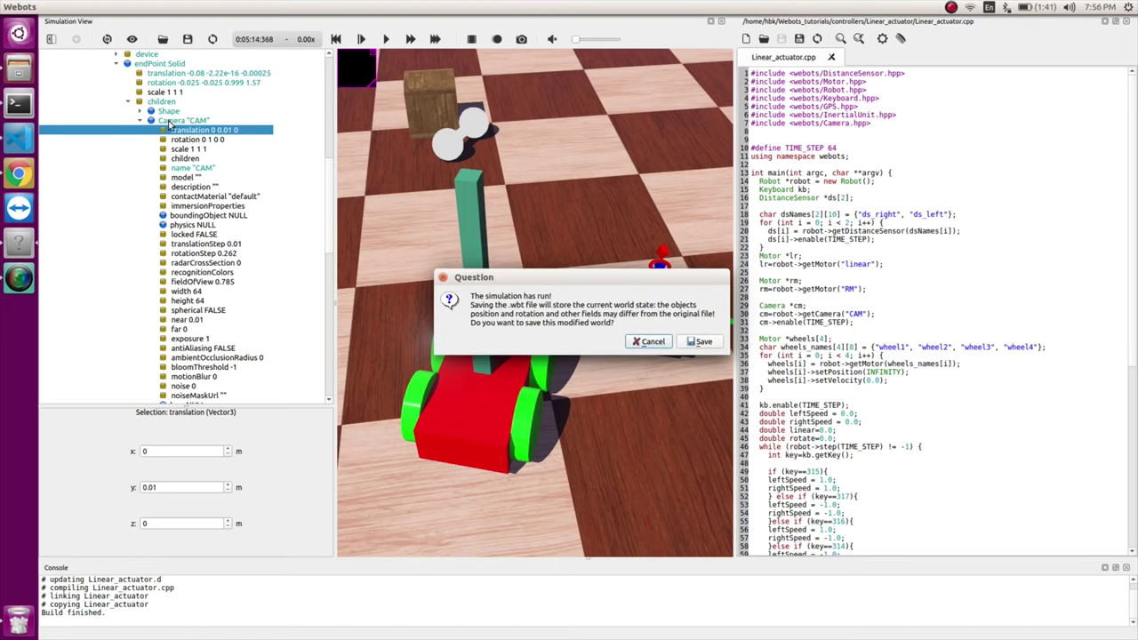
left_click(698, 342)
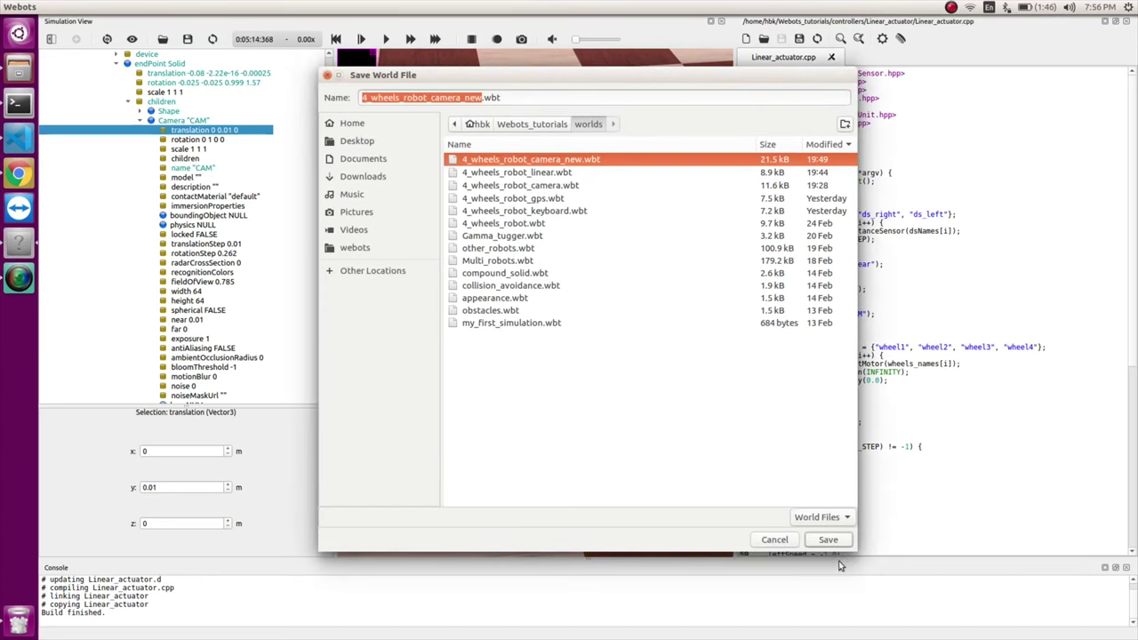
left_click(831, 540)
left_click(725, 372)
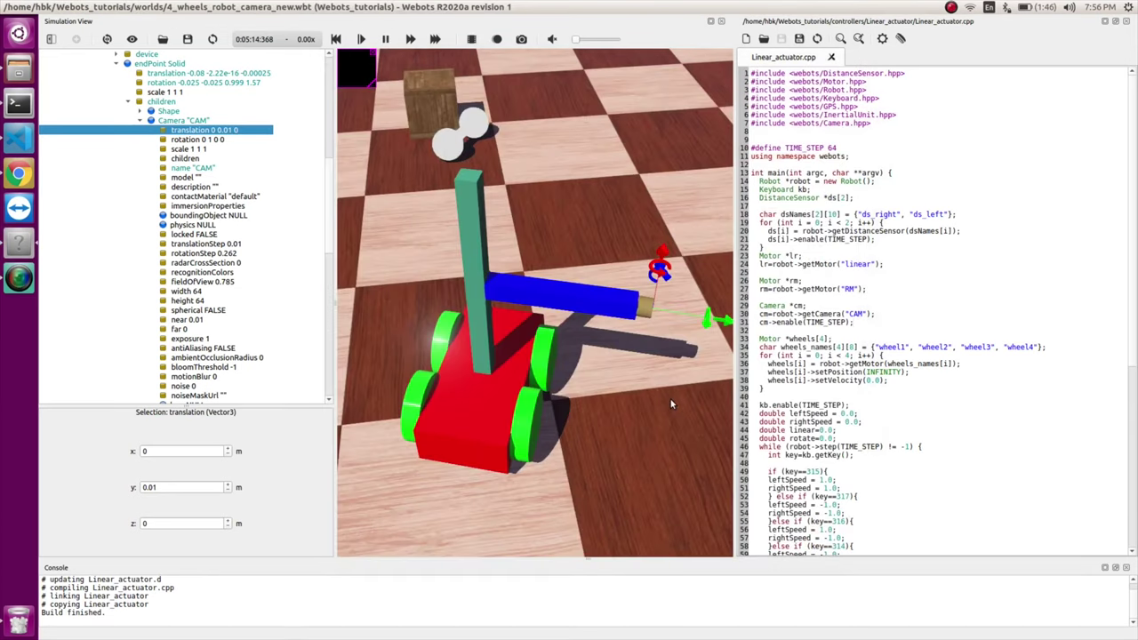
Step: Reset, clean and rebuild the controller, then run and read the CAM device-not-found console warning
left_click(334, 42)
left_click(901, 40)
left_click(882, 39)
left_click(542, 402)
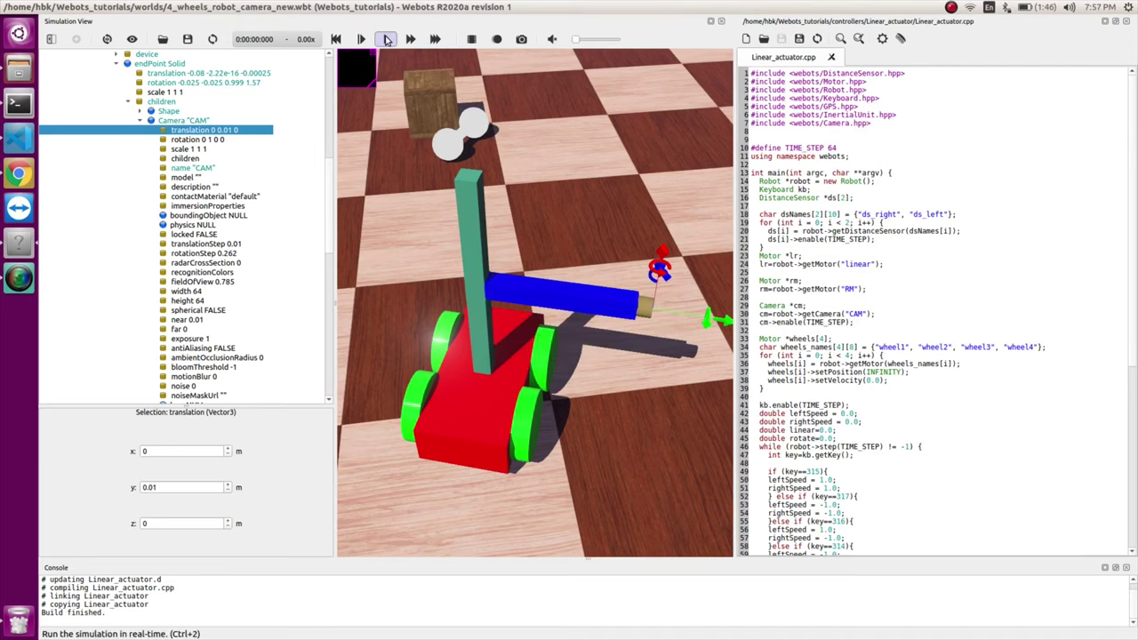
left_click(385, 39)
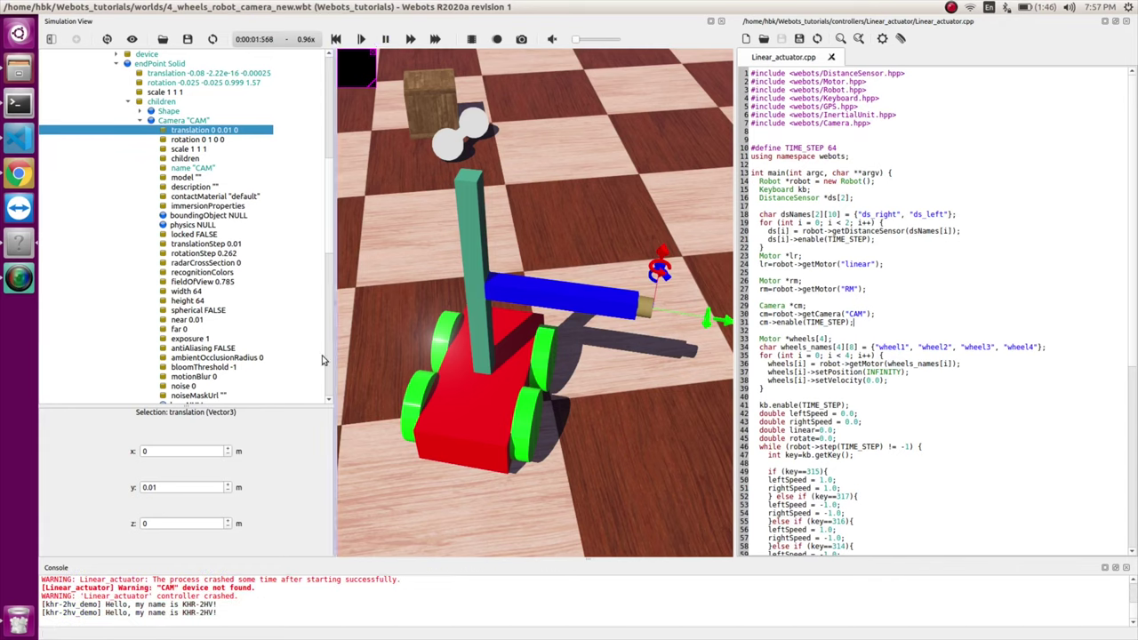
scroll(282, 598, "up", 1)
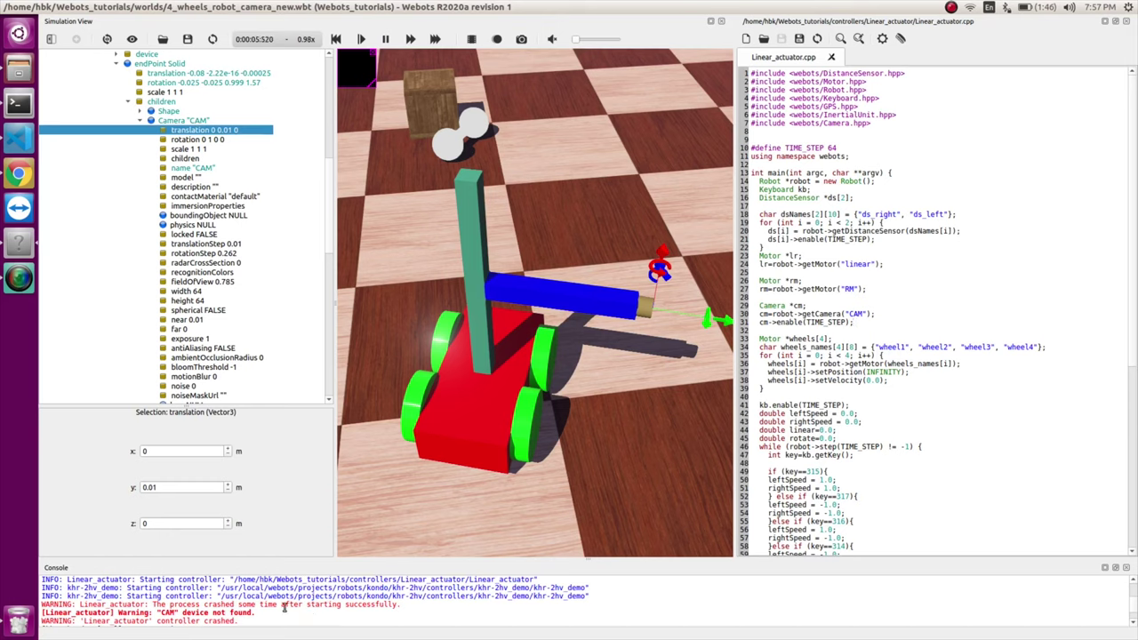
scroll(285, 608, "down", 1)
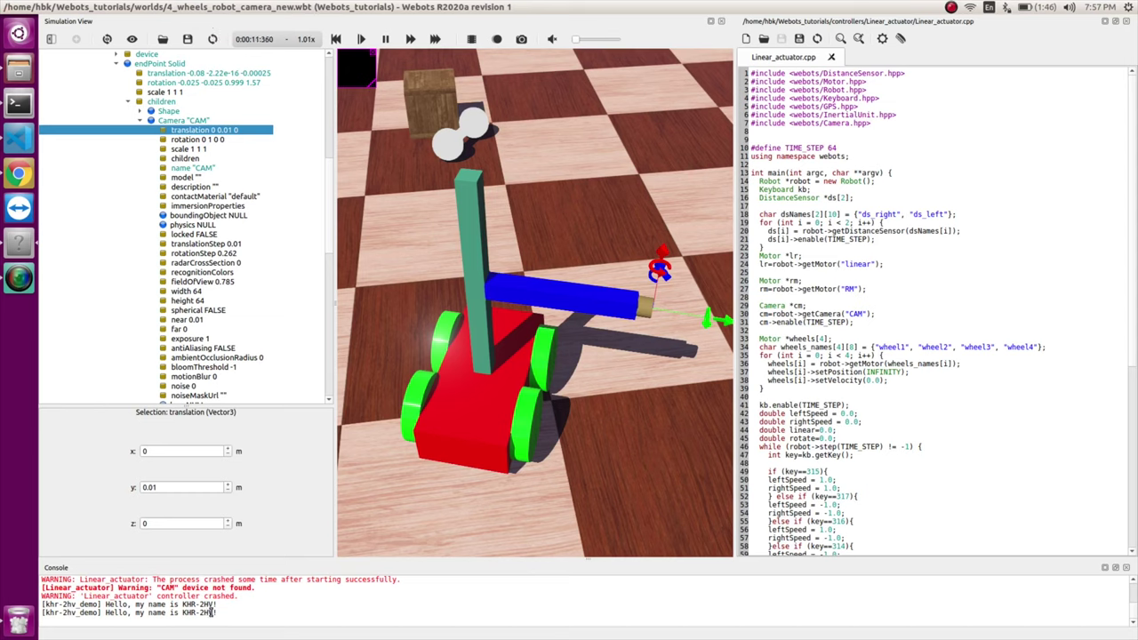
scroll(206, 608, "up", 1)
scroll(227, 604, "down", 1)
scroll(226, 604, "up", 1)
Step: Pause, reload the world, and expand Robot children down to the SliderJoint's endPoint Solid
left_click(385, 38)
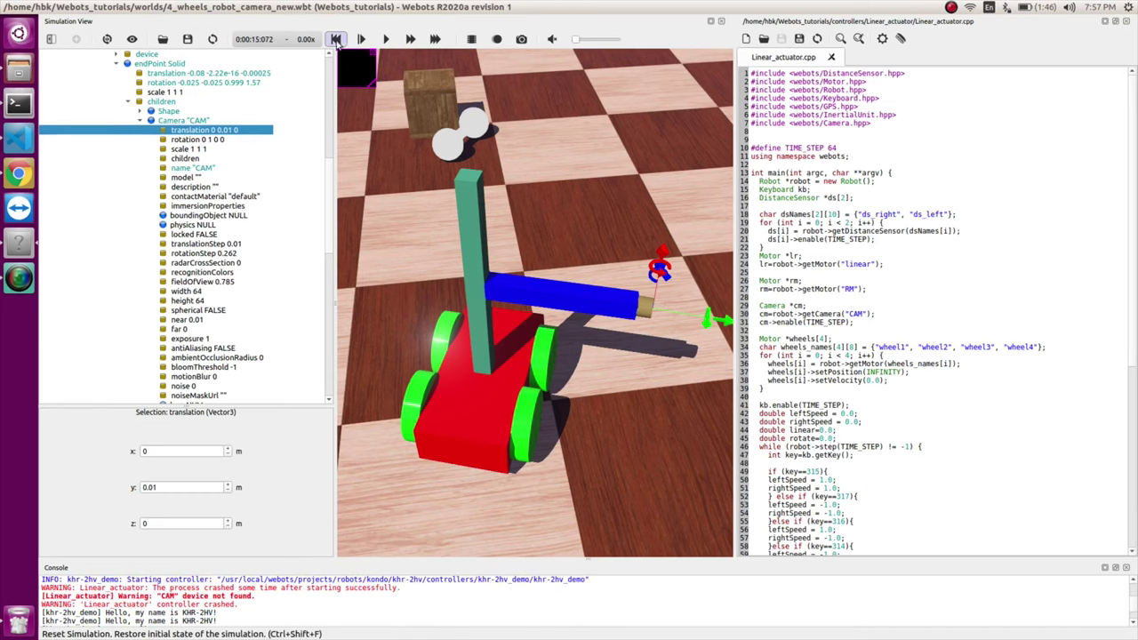
left_click(213, 38)
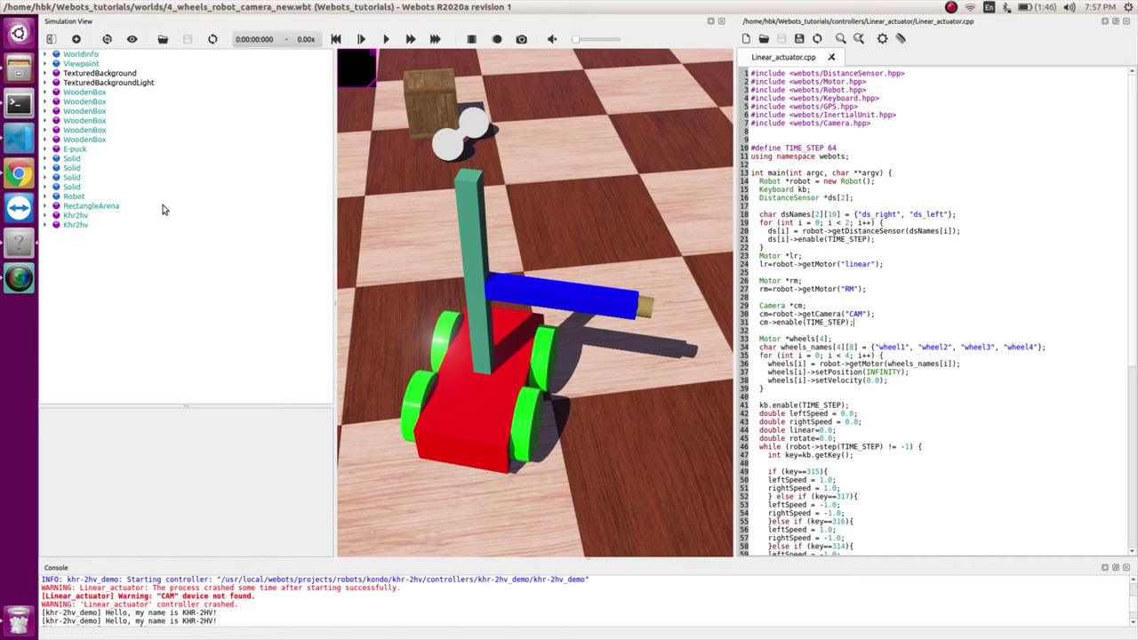
left_click(46, 196)
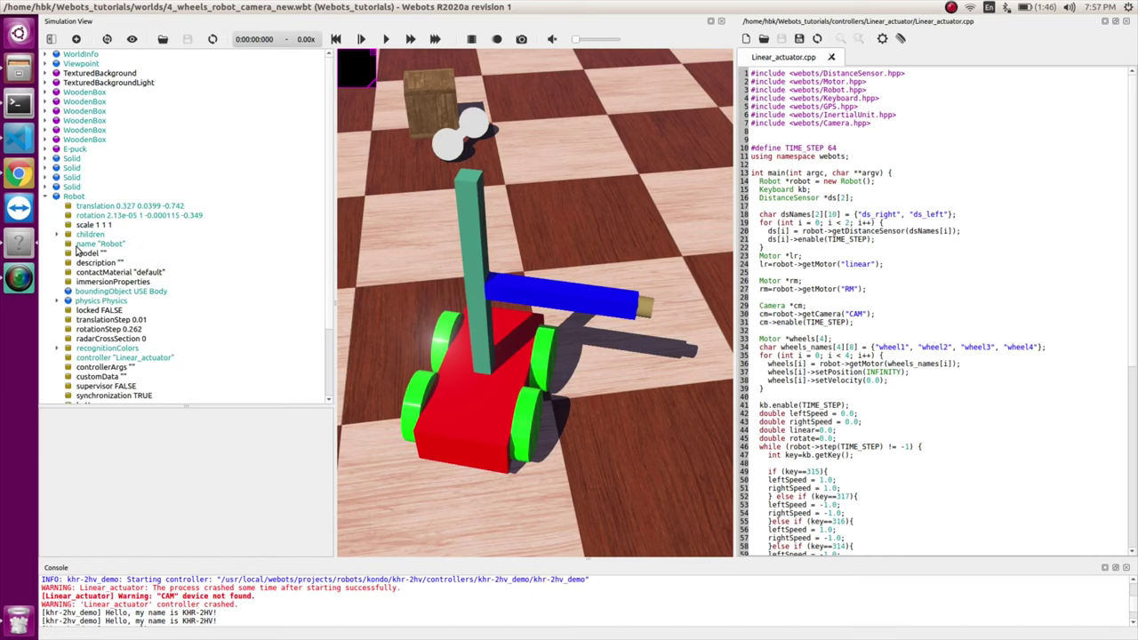
scroll(82, 267, "down", 1)
left_click(56, 208)
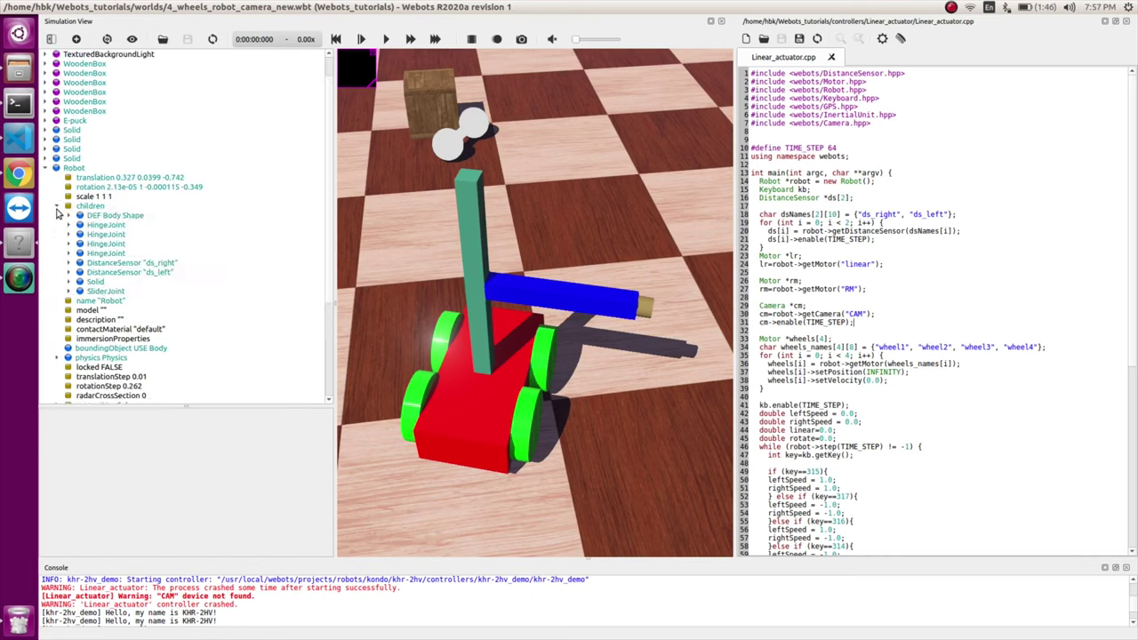
left_click(69, 290)
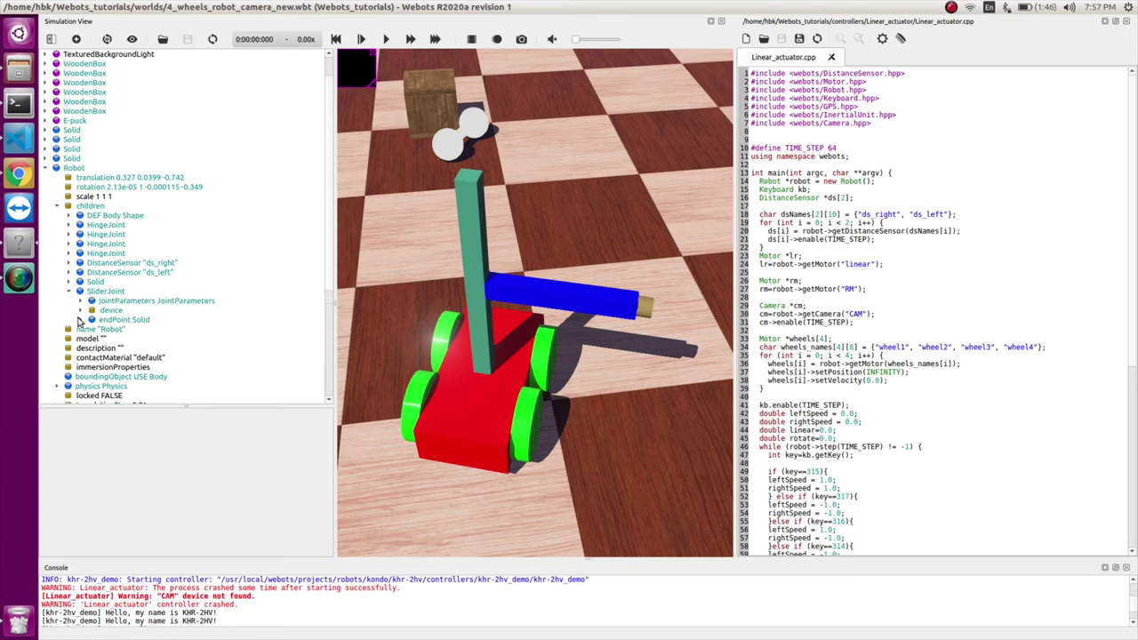
left_click(80, 320)
Step: Expand the endPoint children, HingeJoint and its end solid's children, and select Camera CAM
scroll(95, 344, "down", 3)
left_click(97, 272)
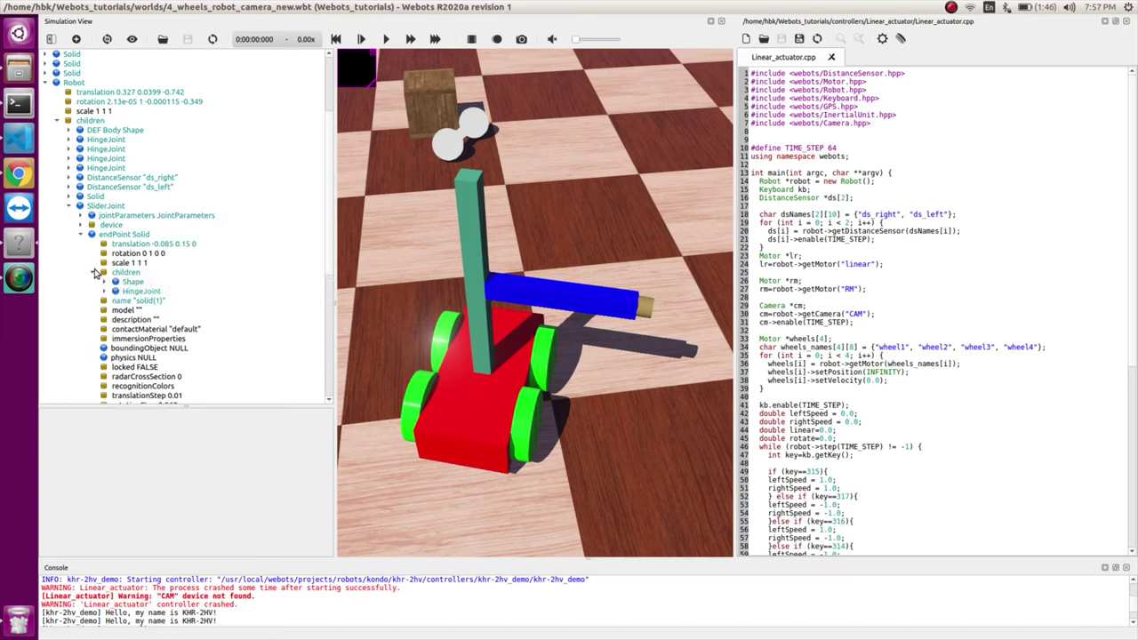
left_click(104, 292)
scroll(107, 297, "down", 1)
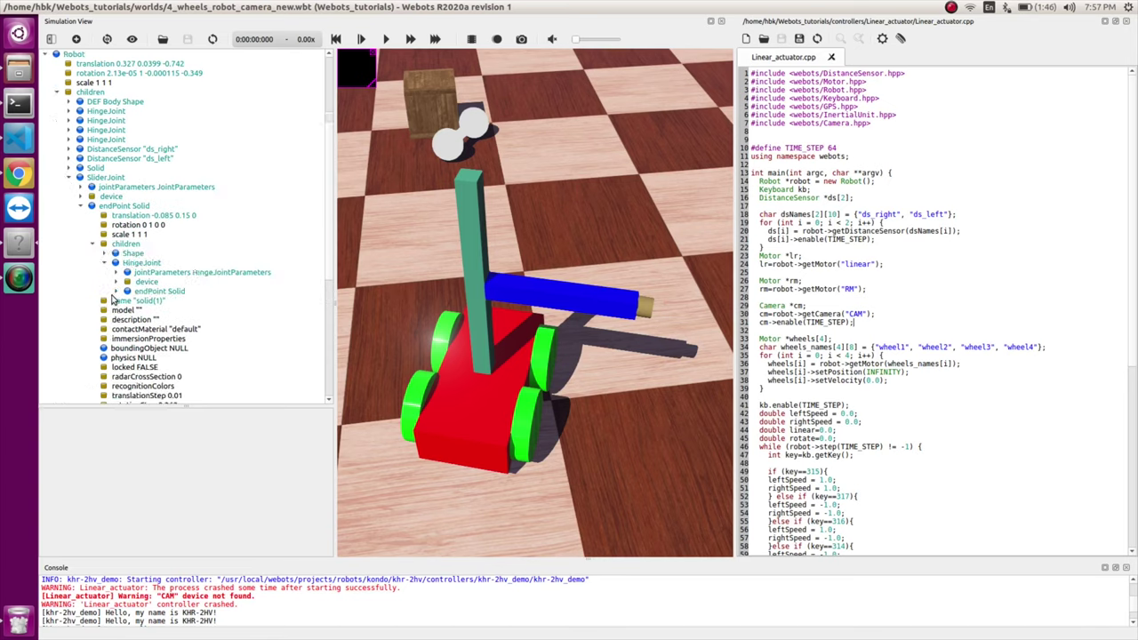
left_click(116, 291)
left_click(128, 329)
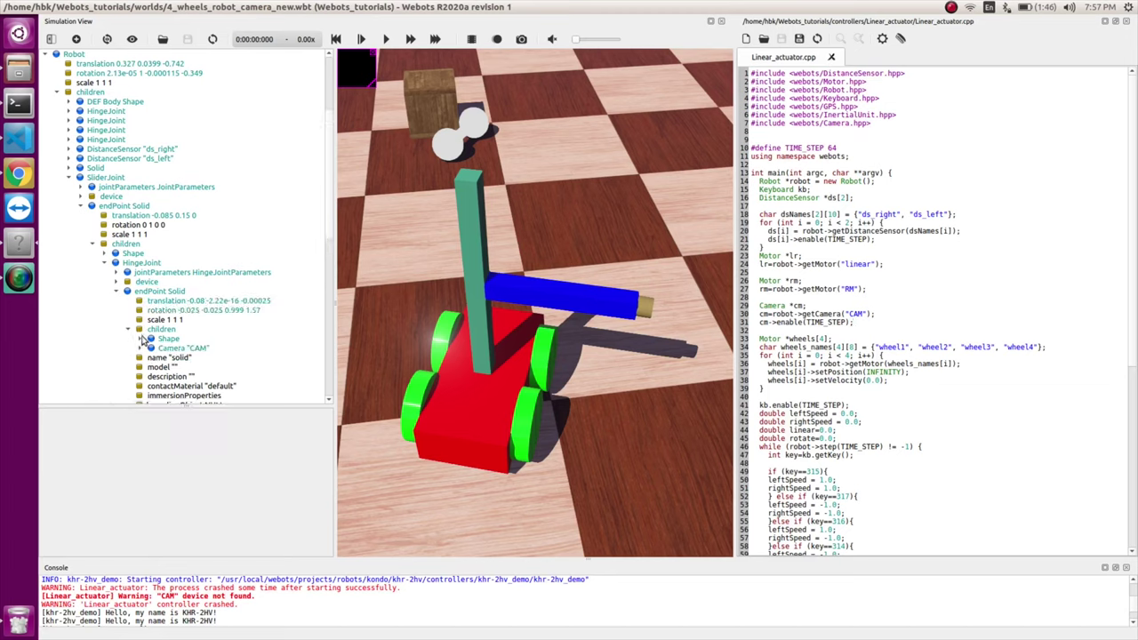
left_click(165, 349)
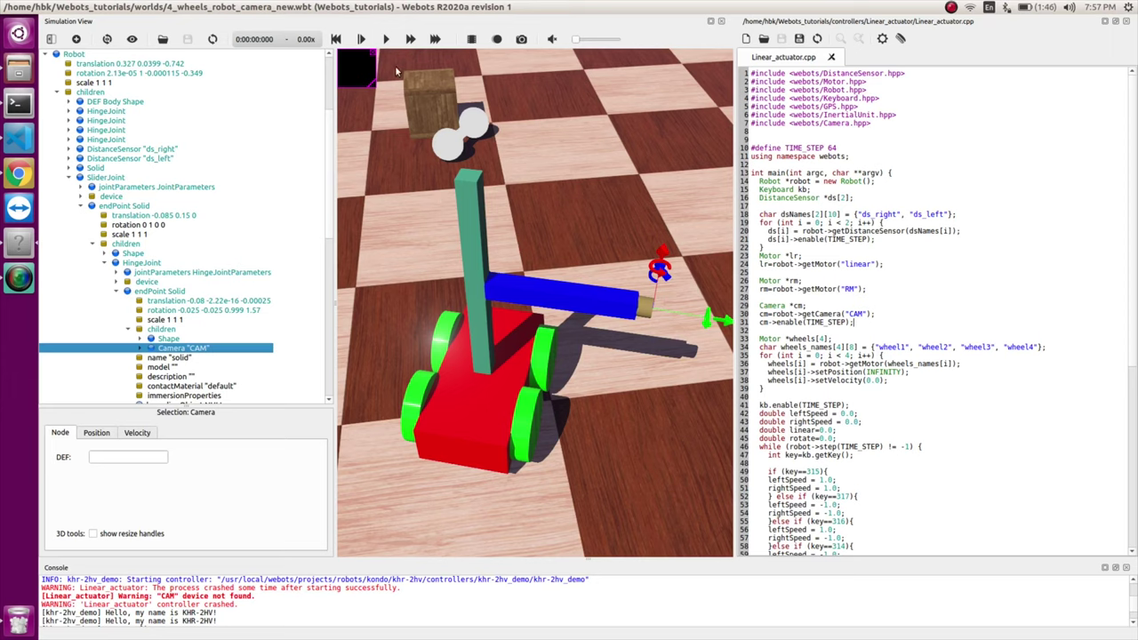
Step: Run the simulation, enlarge the CAM image overlay, zoom out and widen the 3D view
left_click(386, 40)
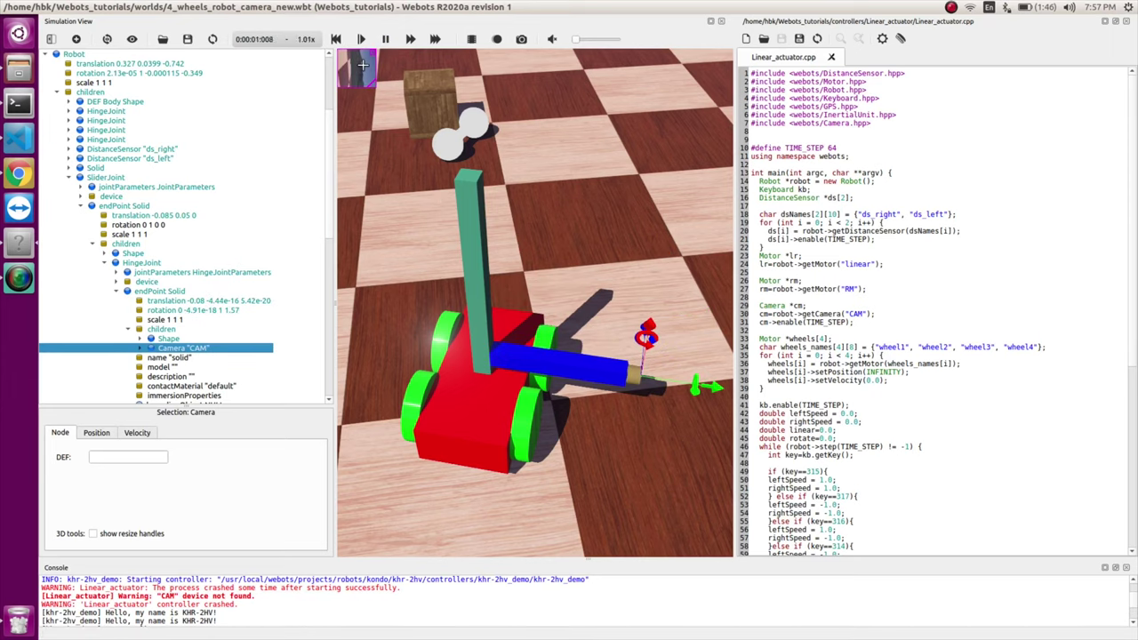
left_click_drag(371, 82, 500, 213)
scroll(569, 242, "down", 3)
right_click_drag(570, 242, 605, 278)
left_click_drag(735, 154, 1041, 155)
left_click(779, 424)
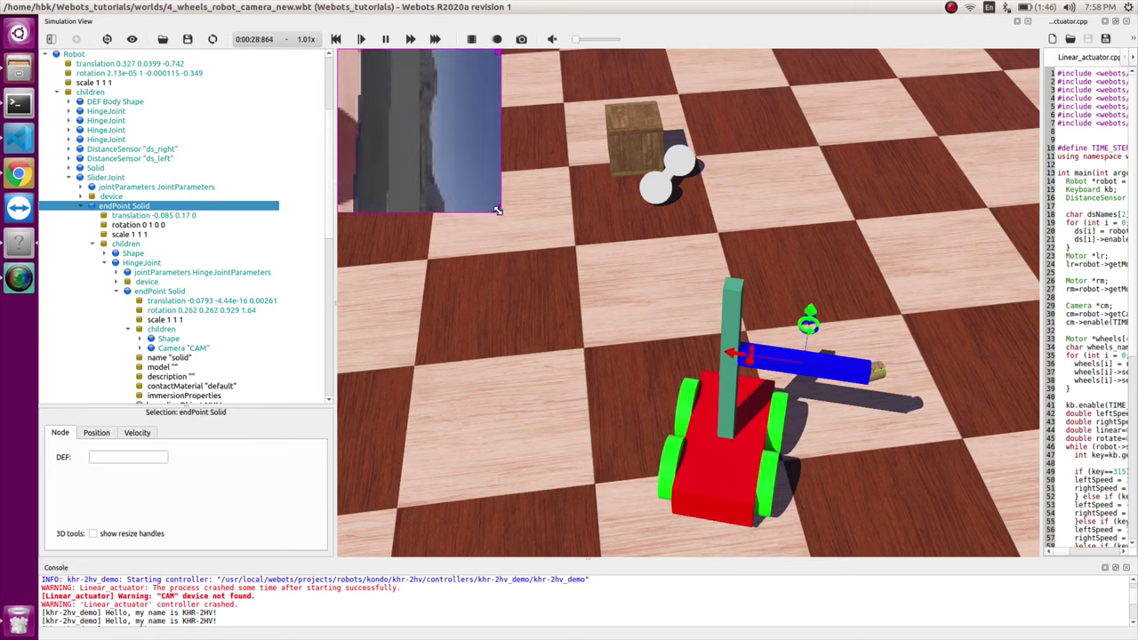
left_click_drag(497, 210, 648, 359)
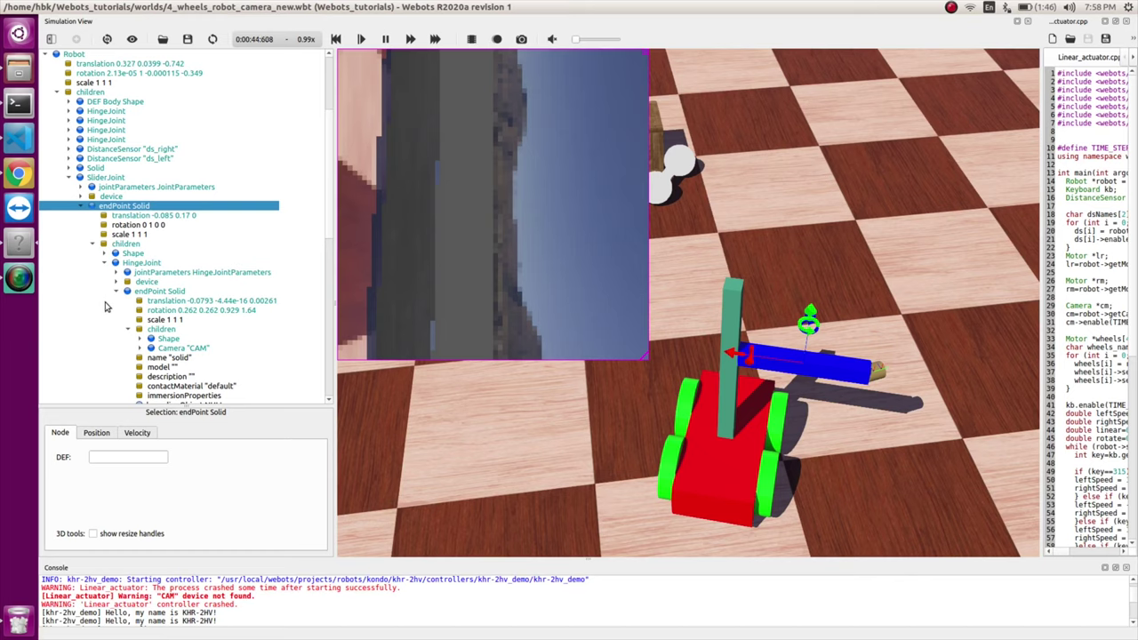
Step: Select the CAM camera and start editing its rotation, entering 1 and angle 1.57
left_click(121, 349)
left_click(140, 349)
scroll(178, 329, "down", 3)
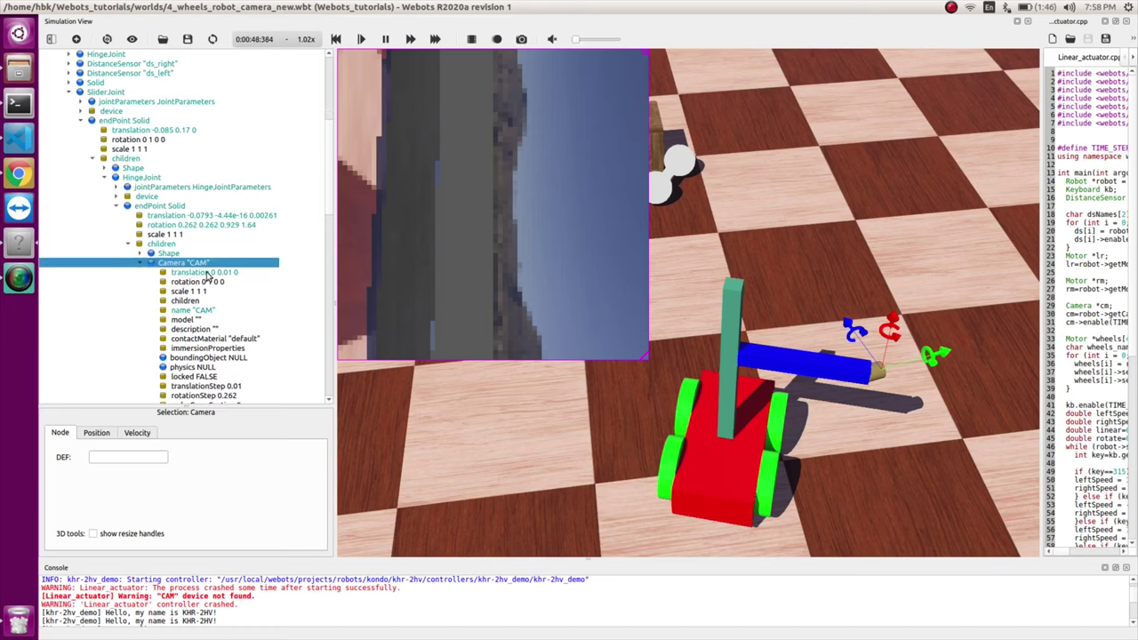
left_click(208, 282)
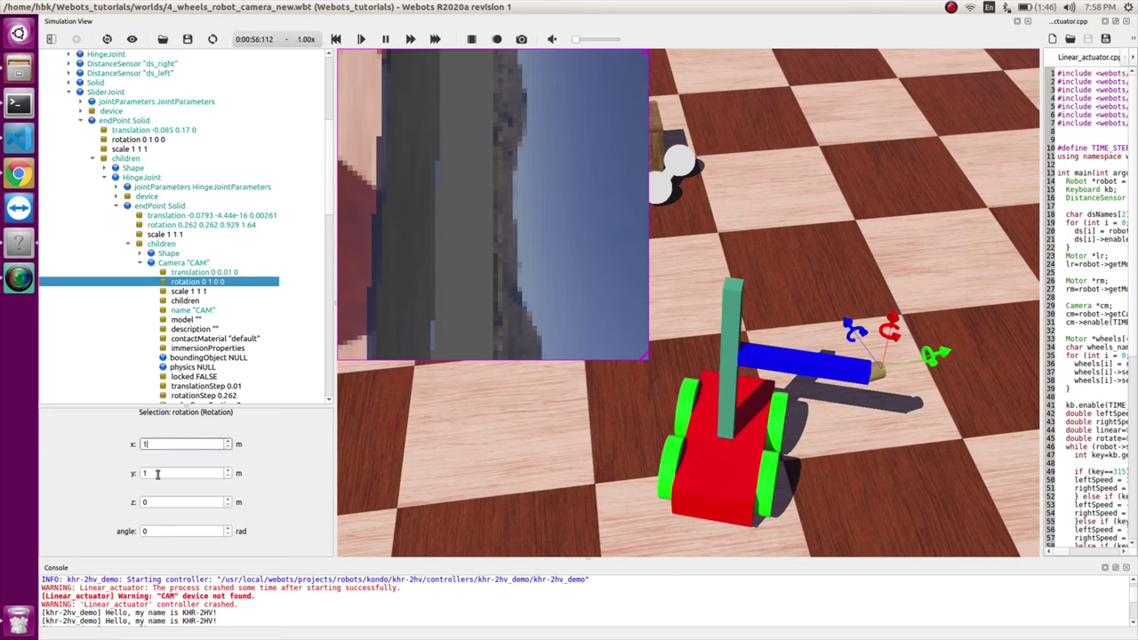
type("1")
key("Tab")
key("Tab")
key("Tab")
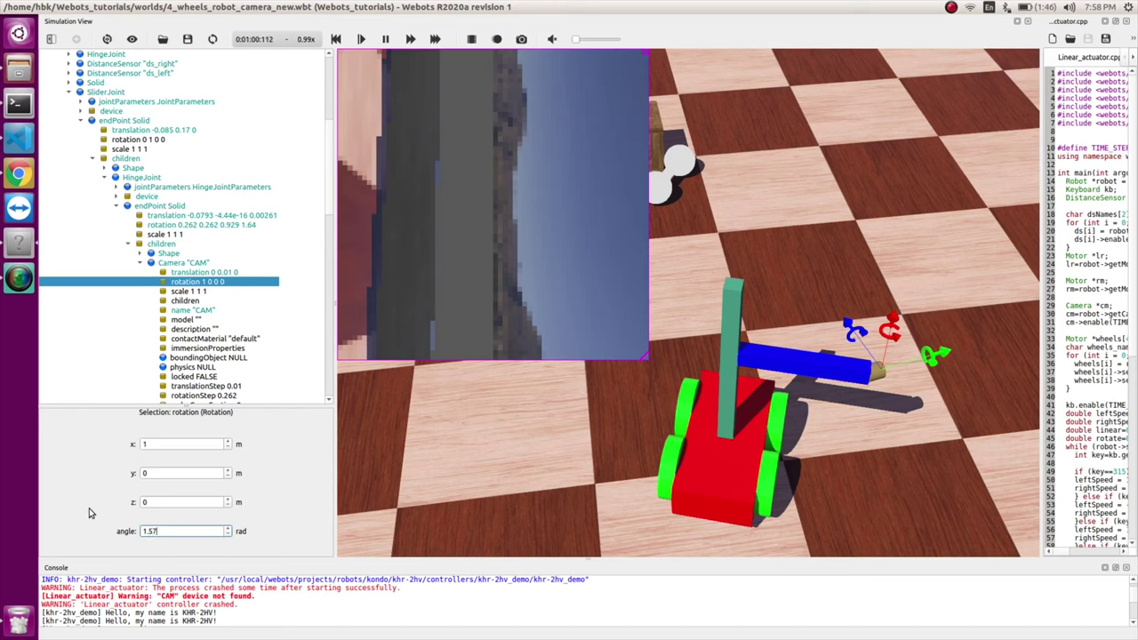
left_click(172, 473)
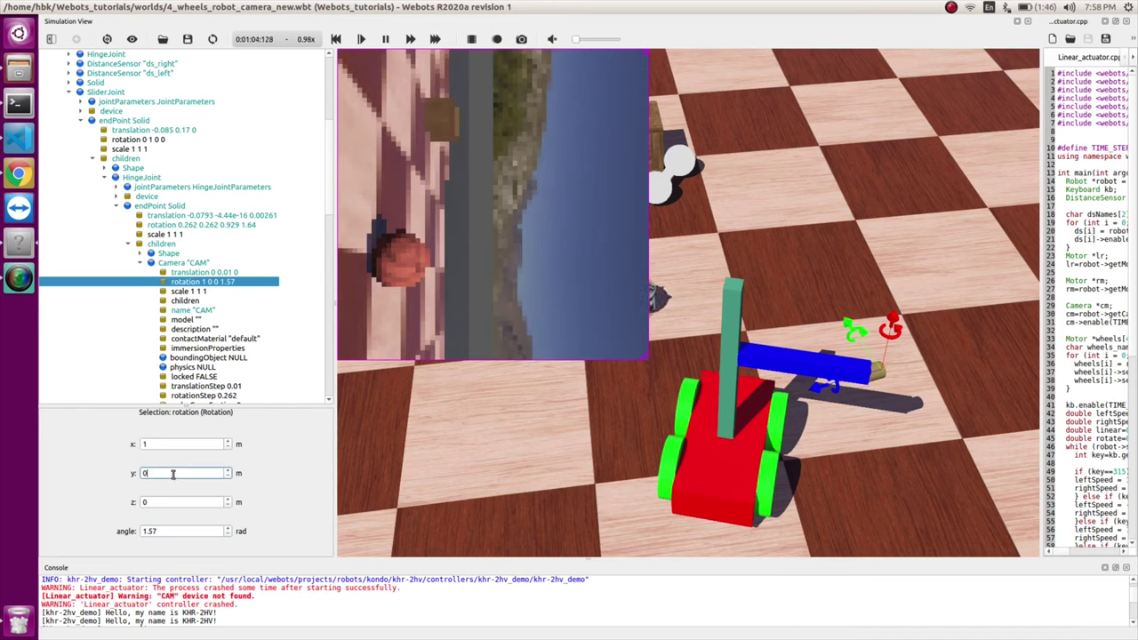
Step: Correct the CAM rotation to axis 0 0 1 with angle -1.57
double_click(144, 444)
type("0")
double_click(152, 503)
type("1")
left_click(166, 474)
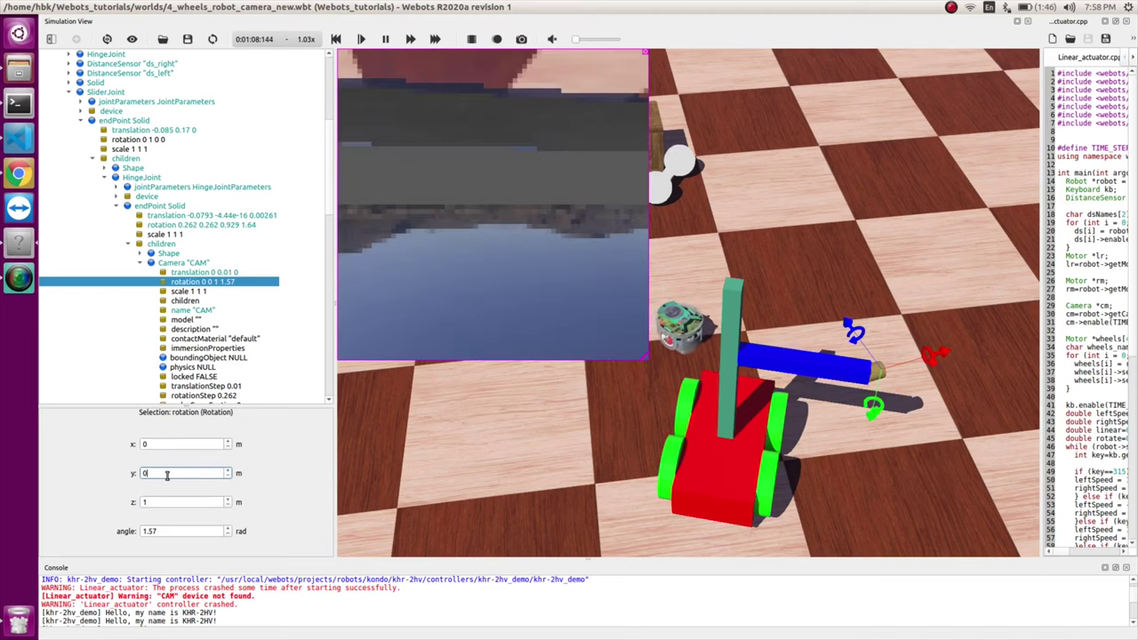
left_click(162, 531)
type("-")
left_click(171, 503)
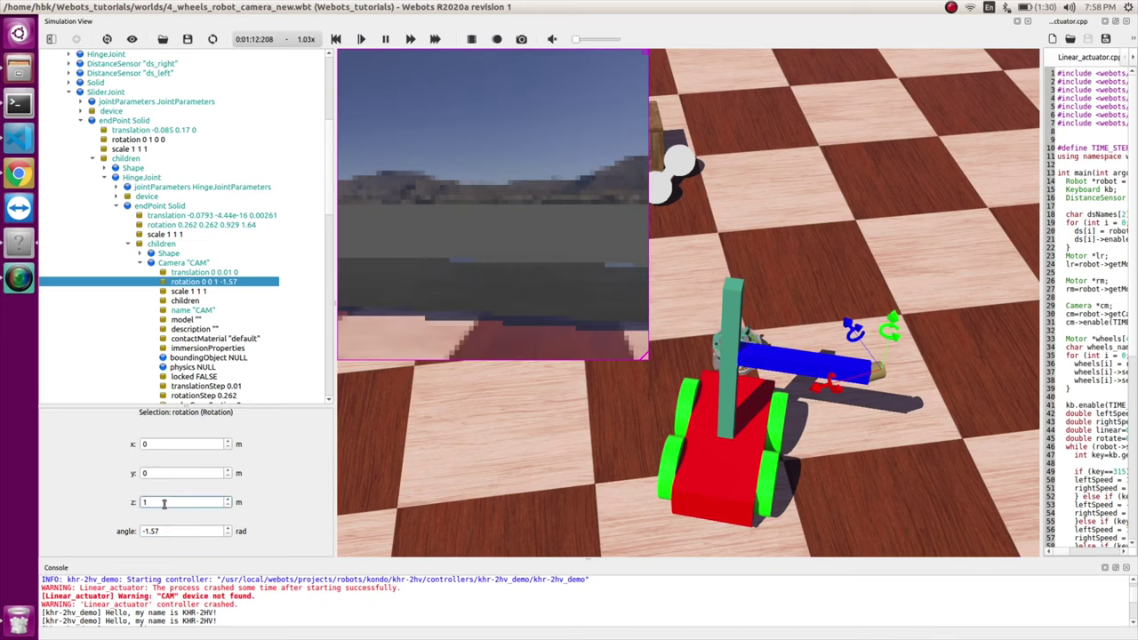
scroll(492, 248, "down", 2)
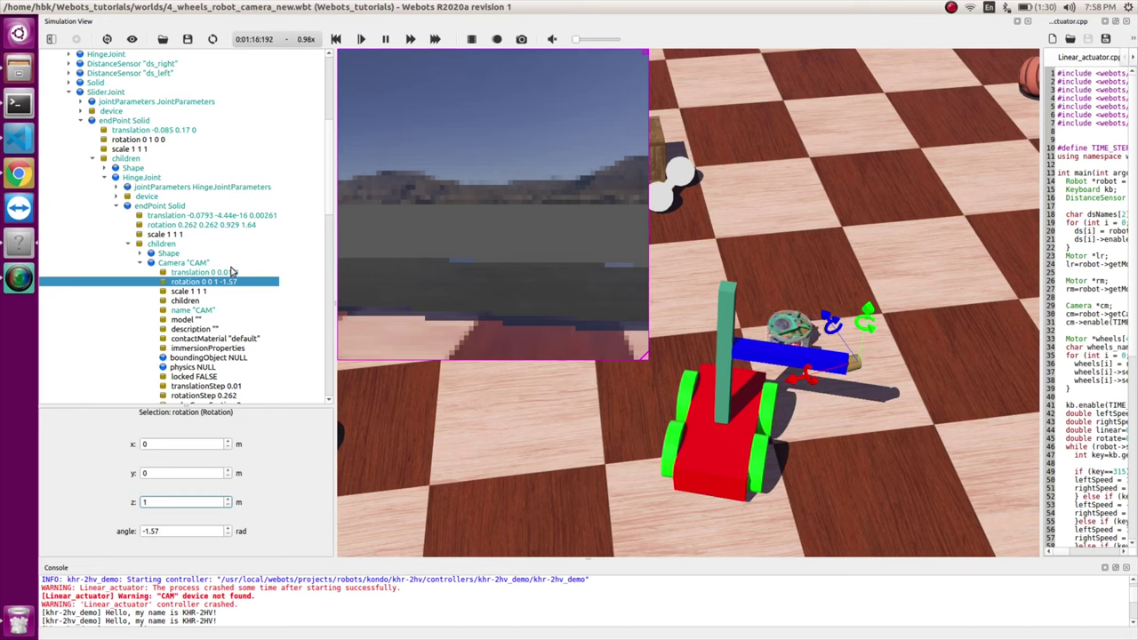
Step: Set the CAM camera's width to 640
left_click(140, 263)
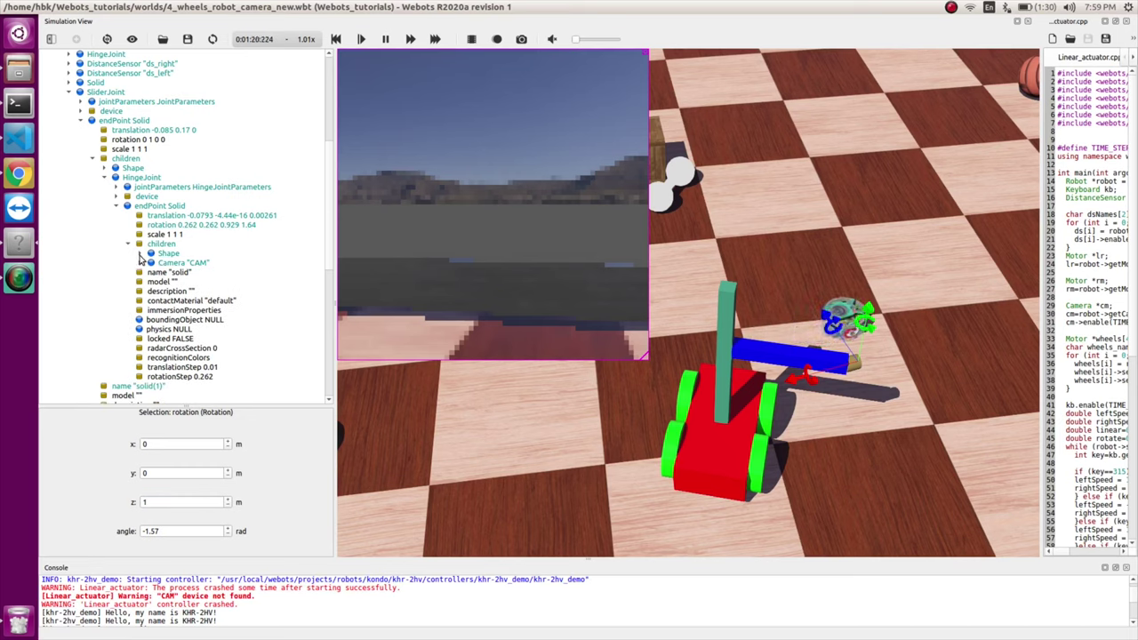
left_click(140, 263)
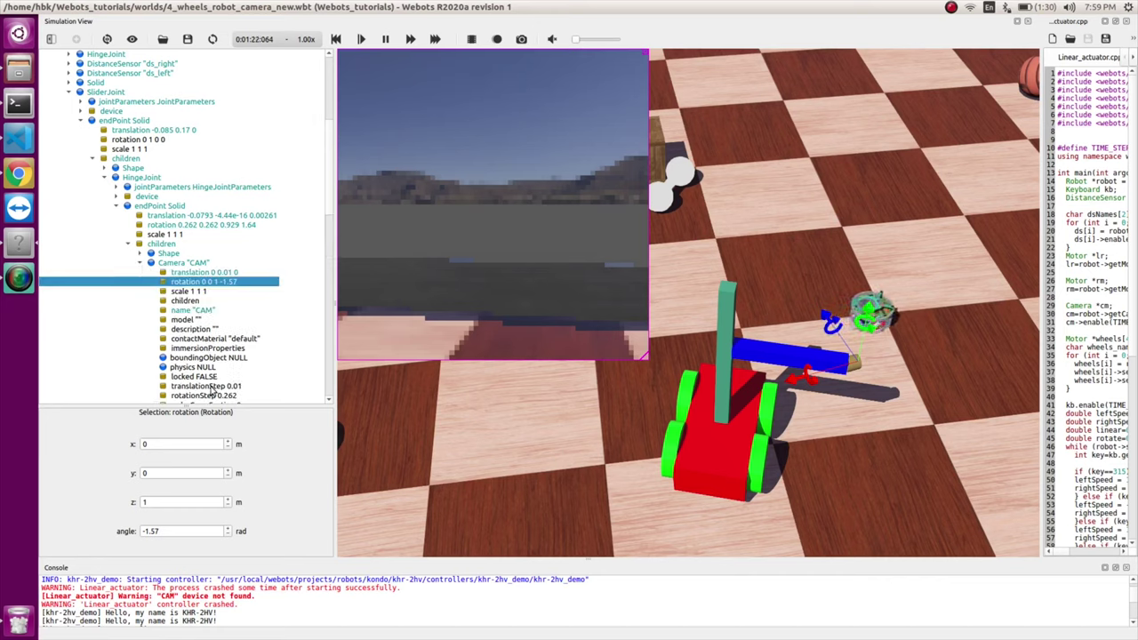
scroll(204, 373, "down", 3)
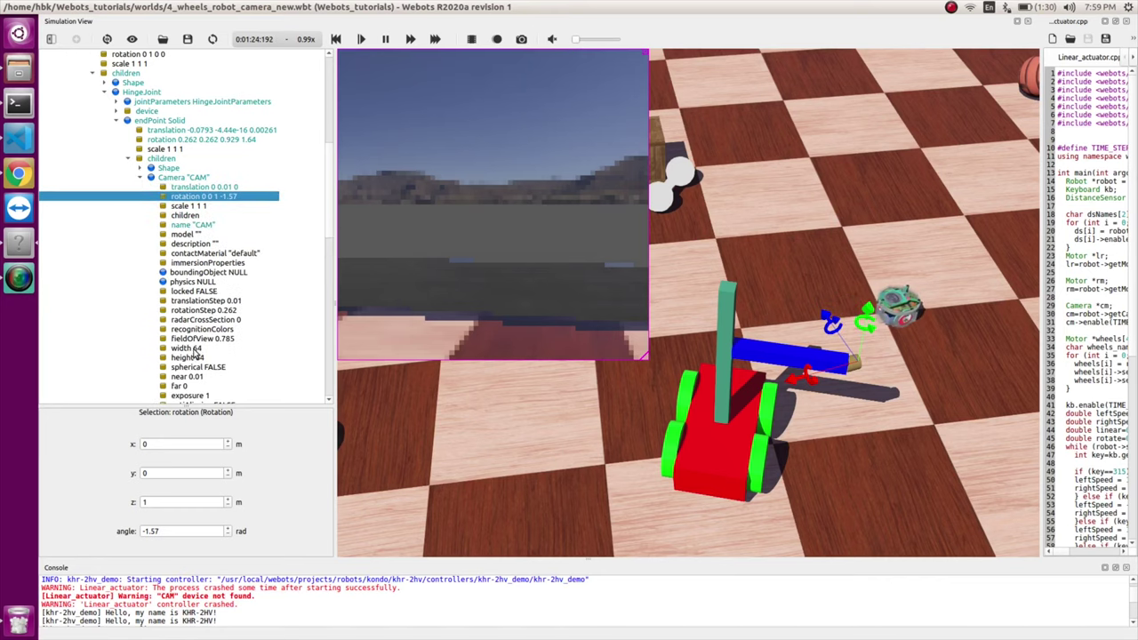
left_click(193, 351)
double_click(162, 487)
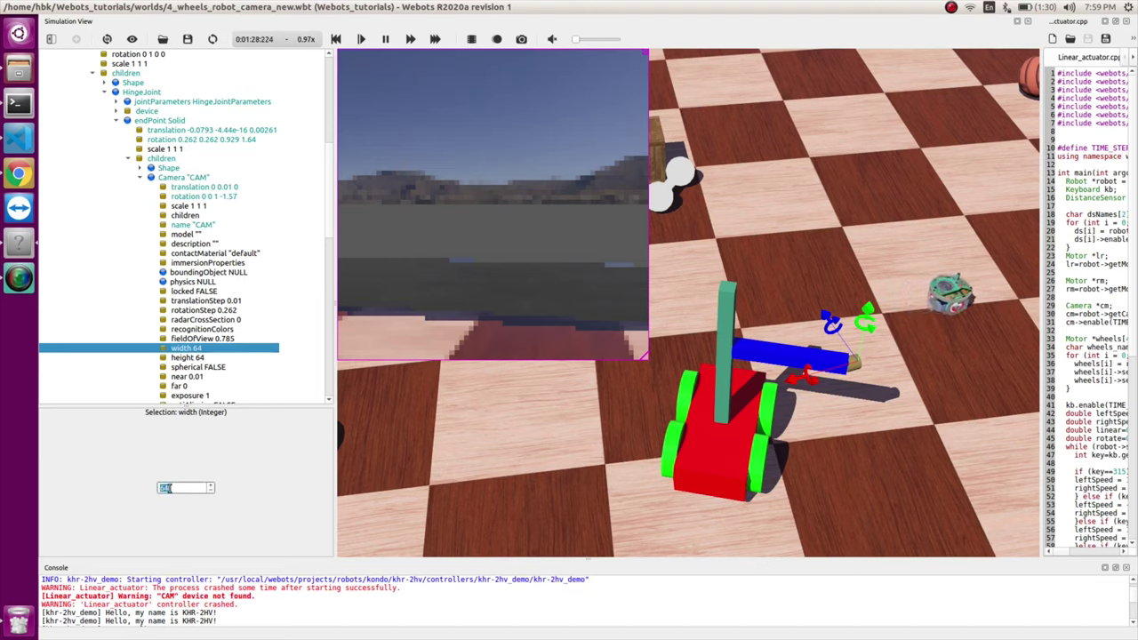
type("640")
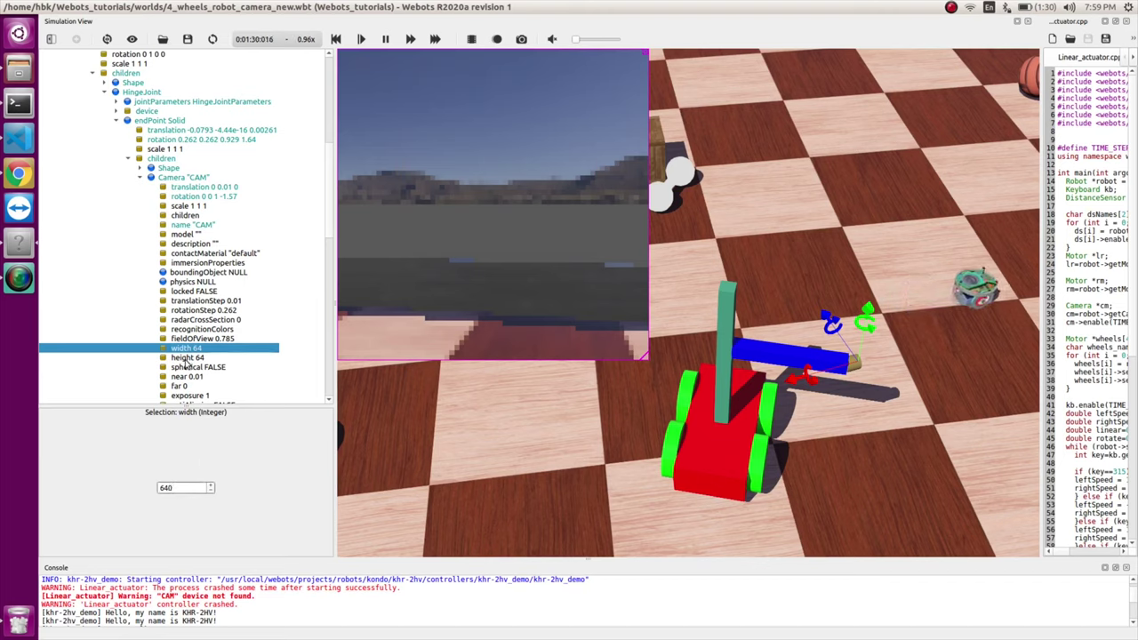
left_click(188, 357)
Step: Set the CAM camera's height to 640 and its fieldOfView to 1
left_click(181, 487)
type("0")
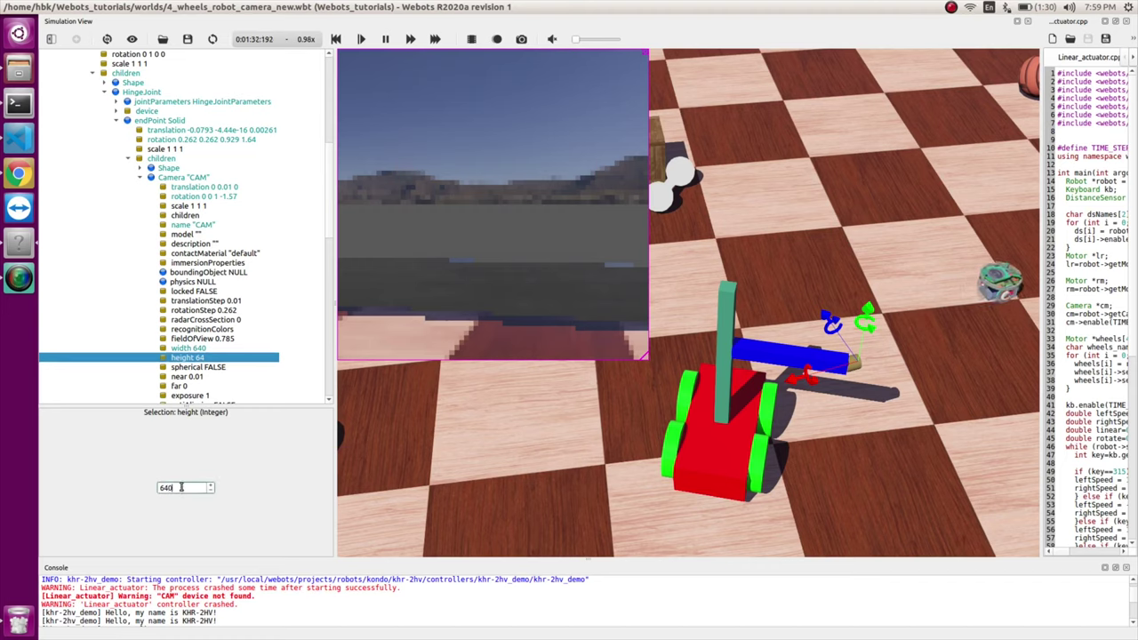
left_click(183, 377)
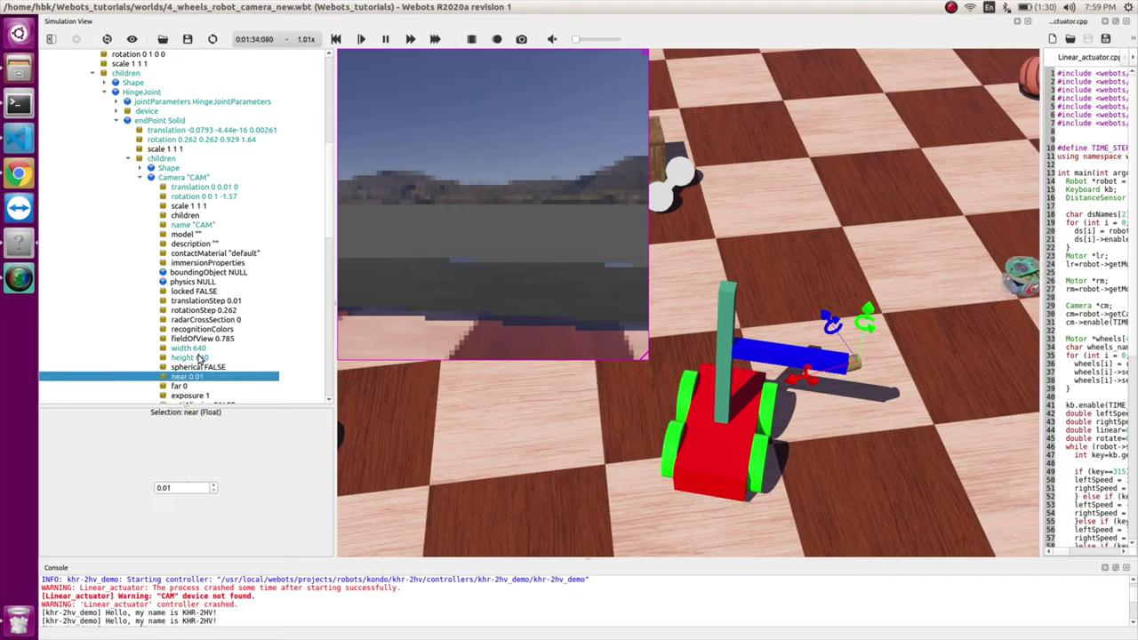
left_click(214, 339)
left_click(189, 487)
left_click(207, 331)
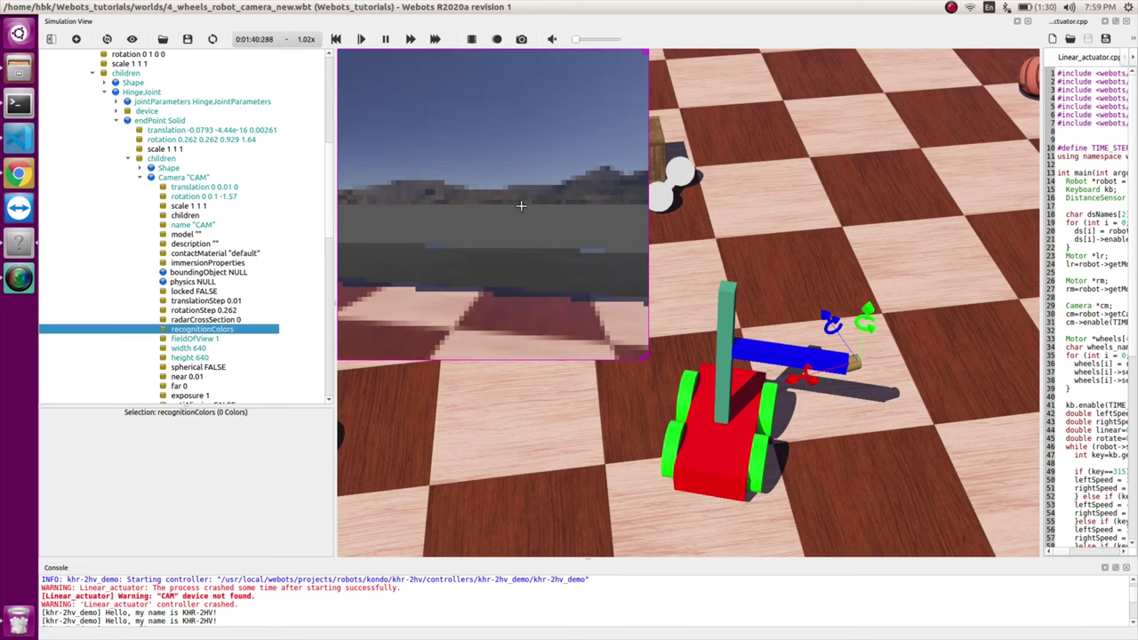
Step: Save the world, replacing 4_wheels_robot_camera_new.wbt
left_click(187, 39)
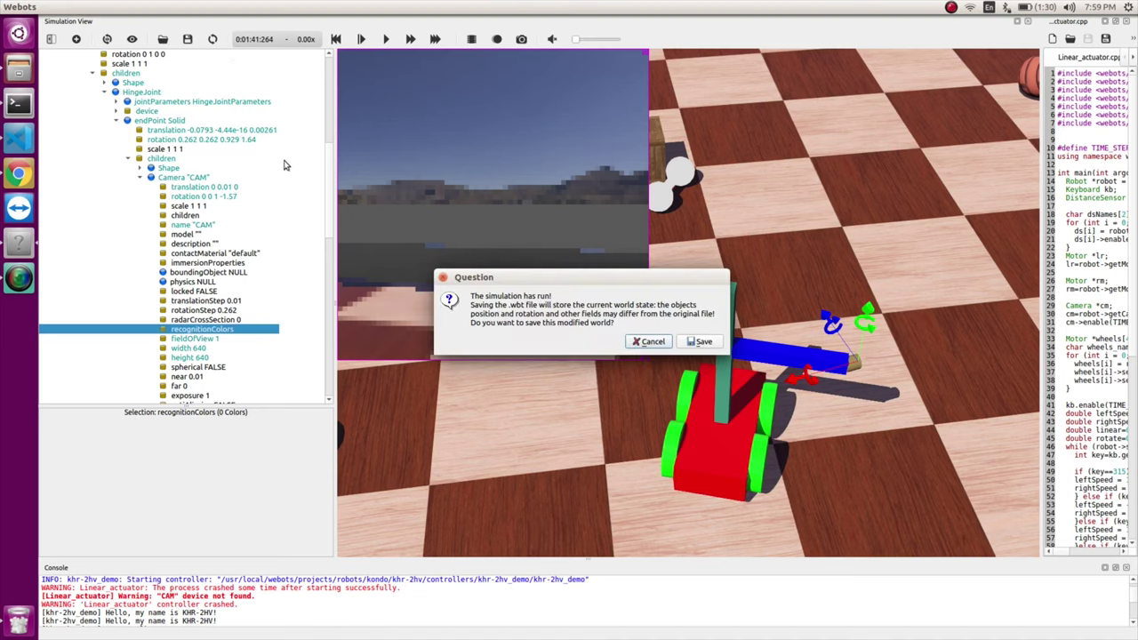
left_click(700, 342)
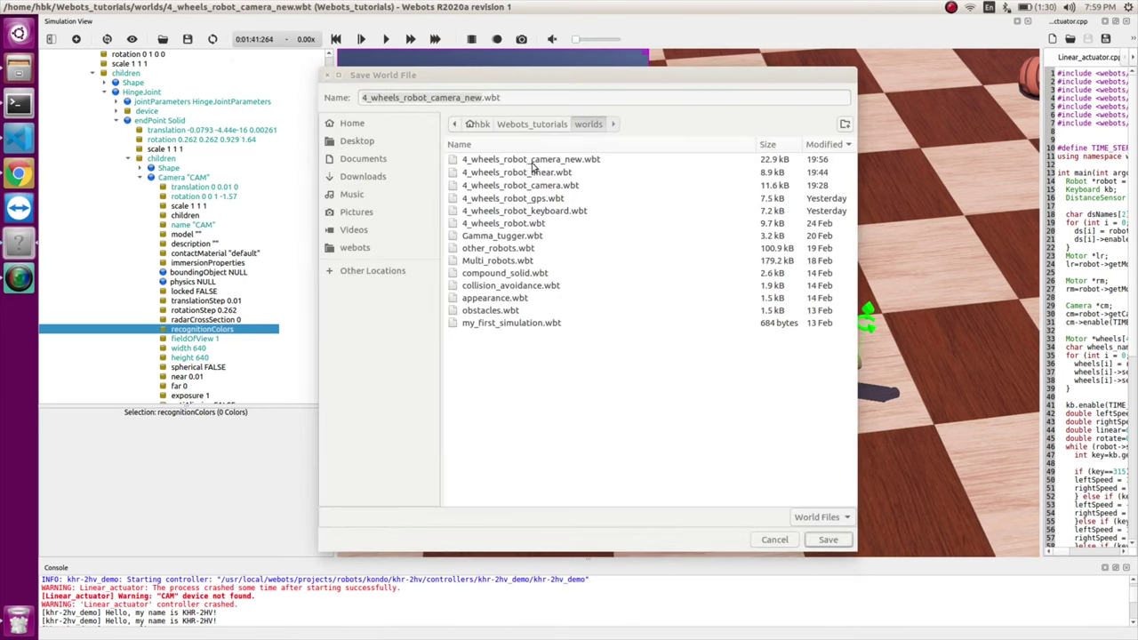
left_click(828, 540)
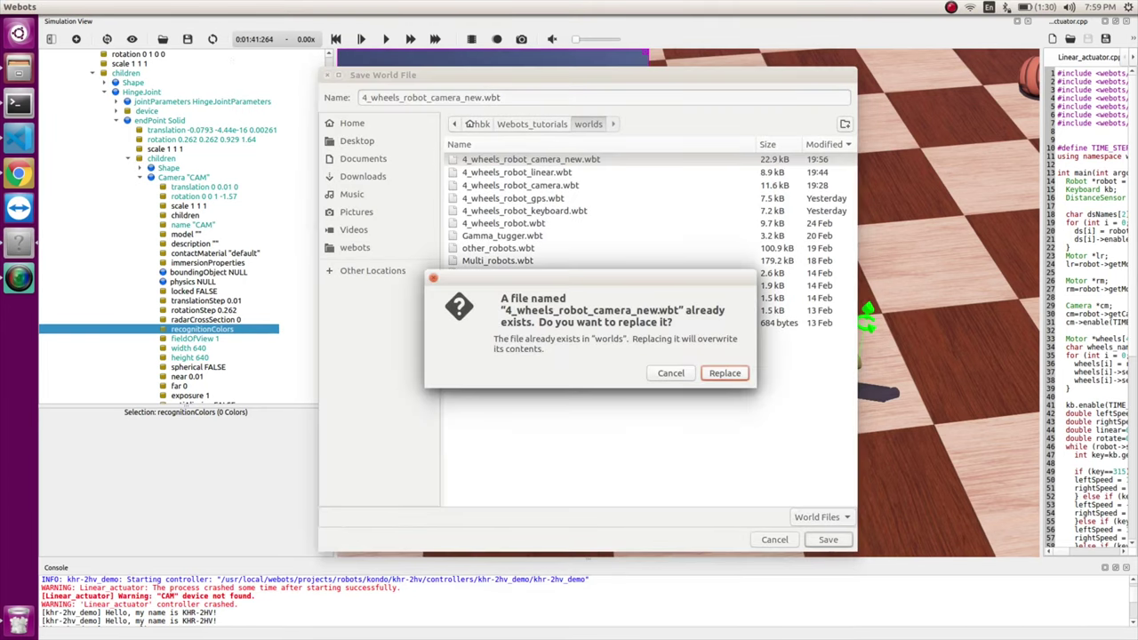
left_click(724, 372)
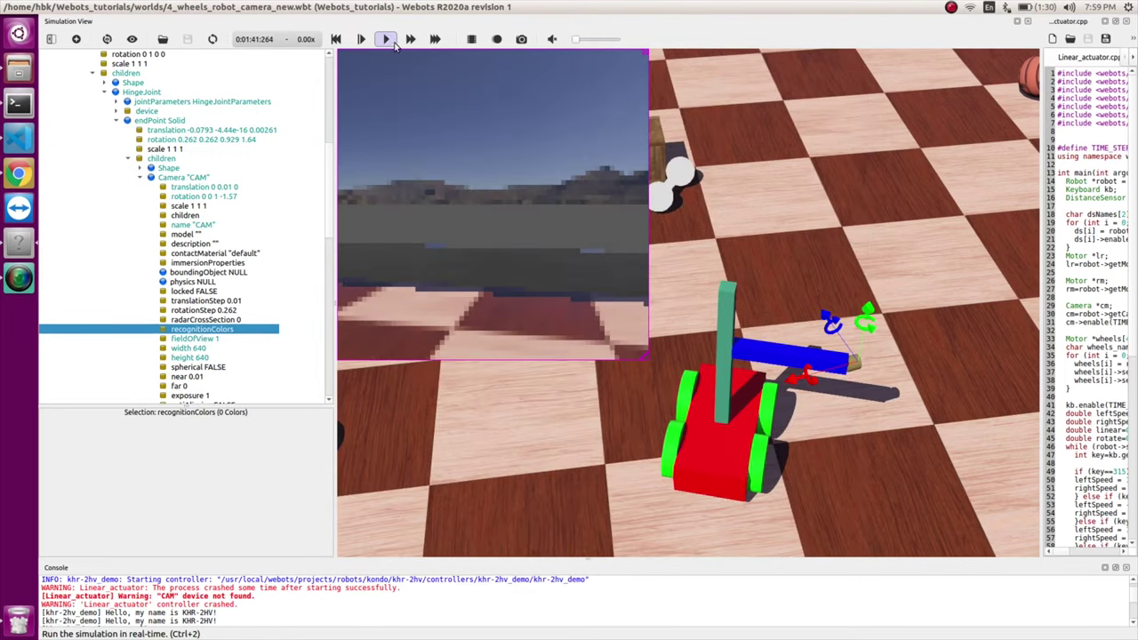
Step: Reset and reload the world, run it, and shrink the camera overlay to view the robot
left_click(336, 39)
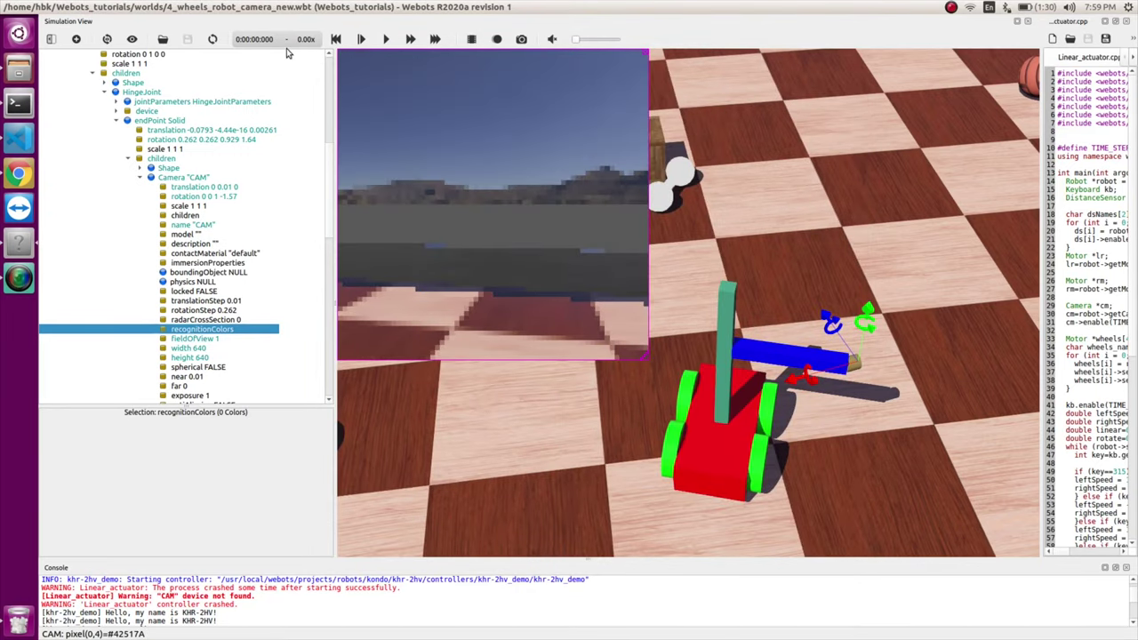
left_click(211, 39)
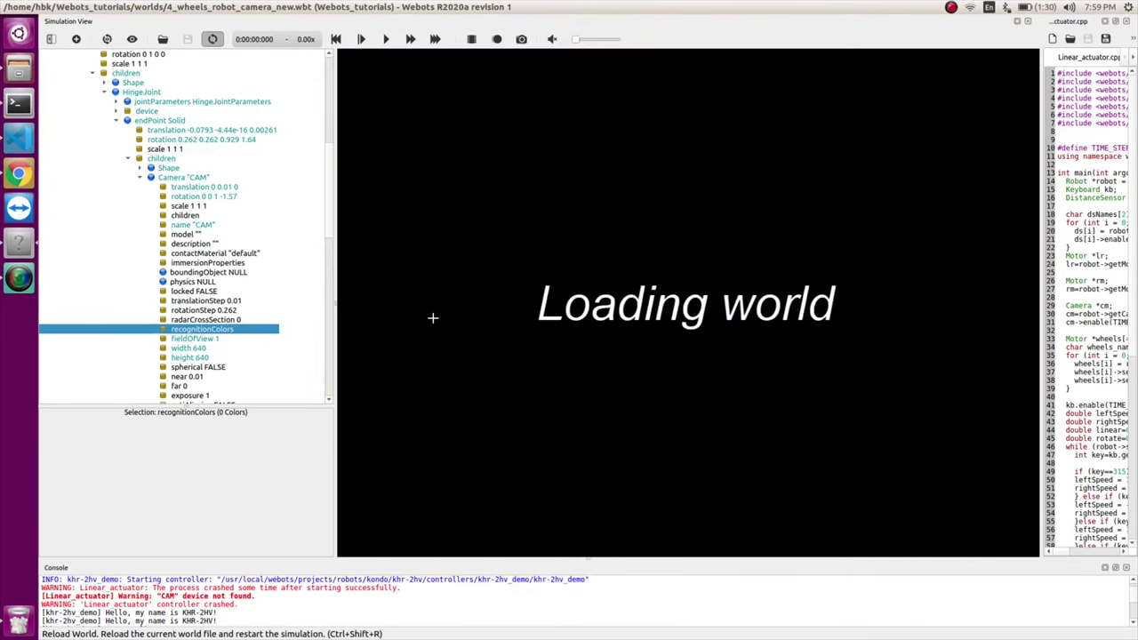
left_click(387, 40)
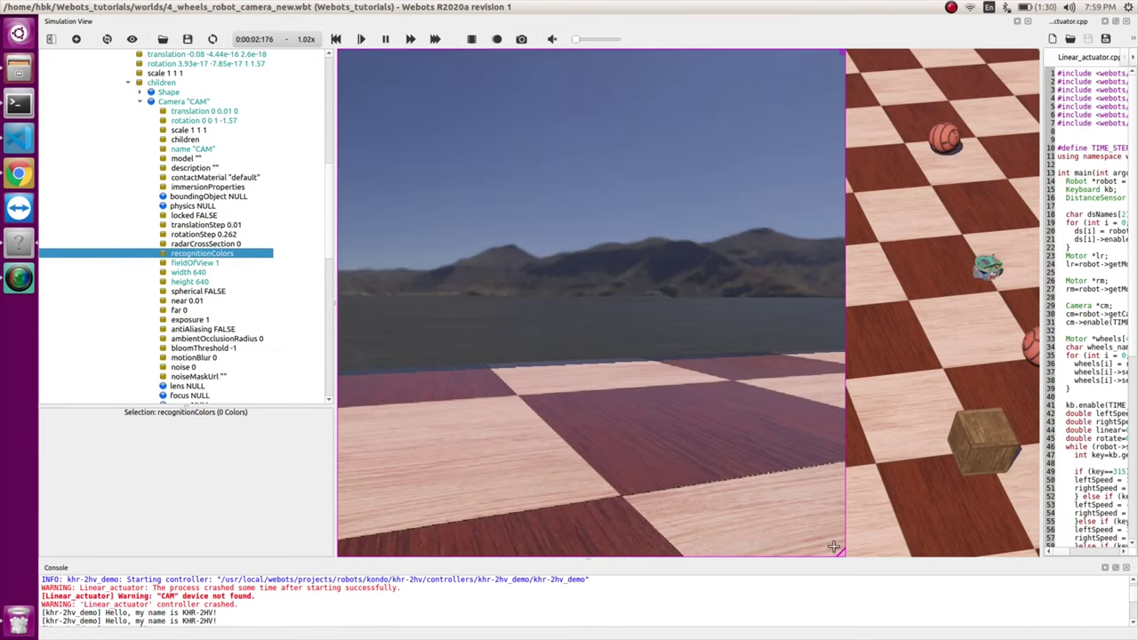
left_click_drag(821, 522, 640, 340)
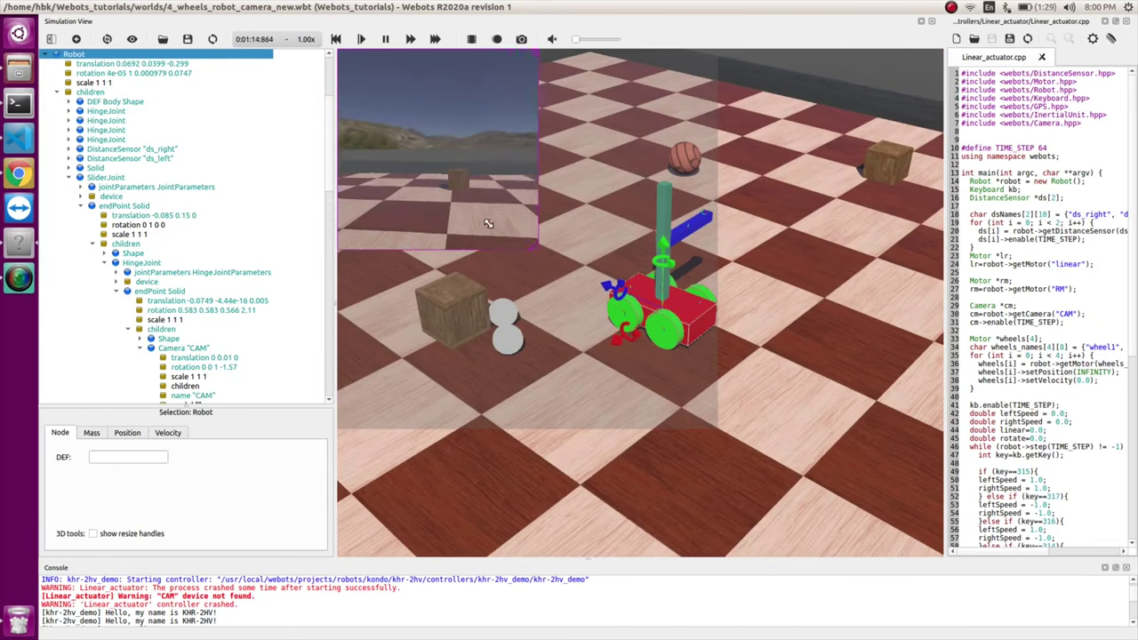
left_click_drag(487, 223, 470, 202)
left_click_drag(569, 249, 618, 262)
scroll(177, 296, "down", 12)
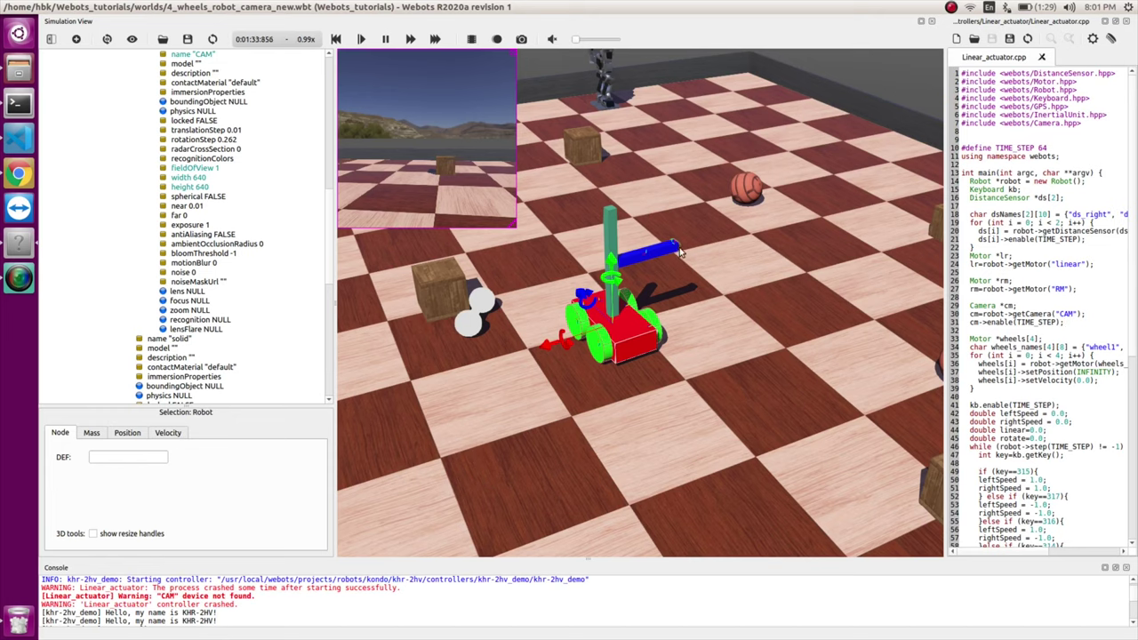
Step: Turn the robot right with the arrow keys while the CAM overlay follows its heading
left_click(187, 330)
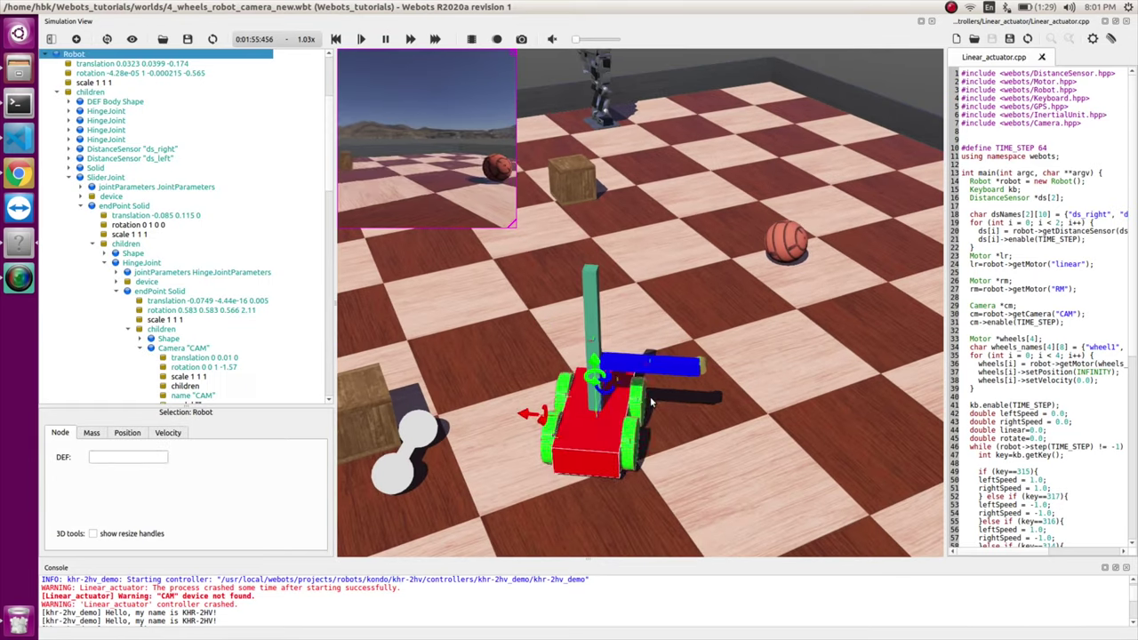
key("Right")
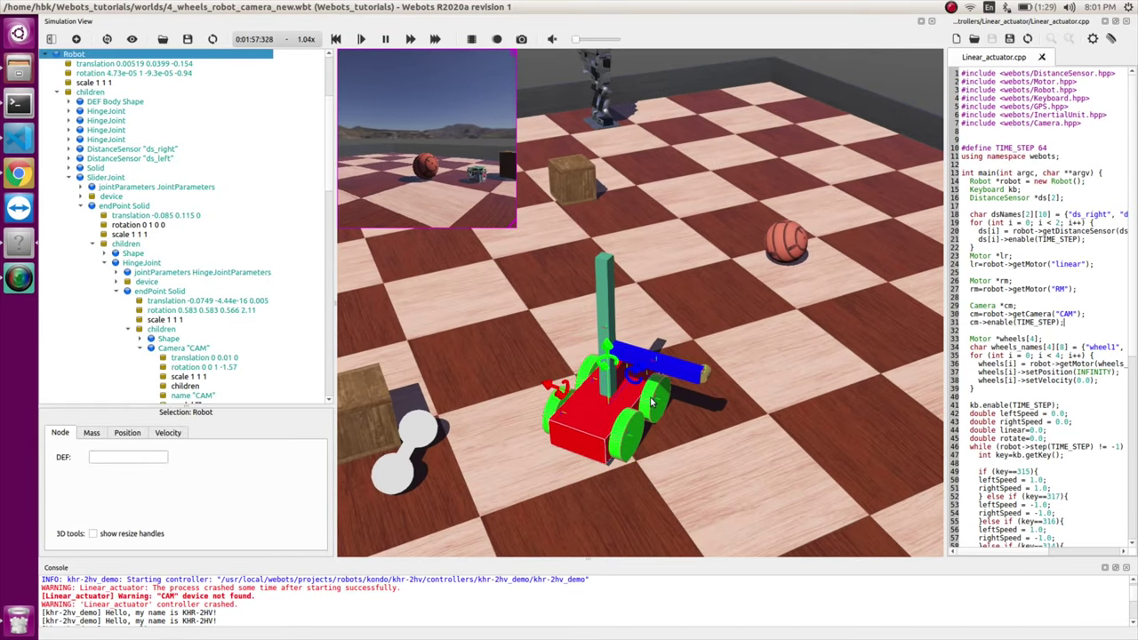
key("Right")
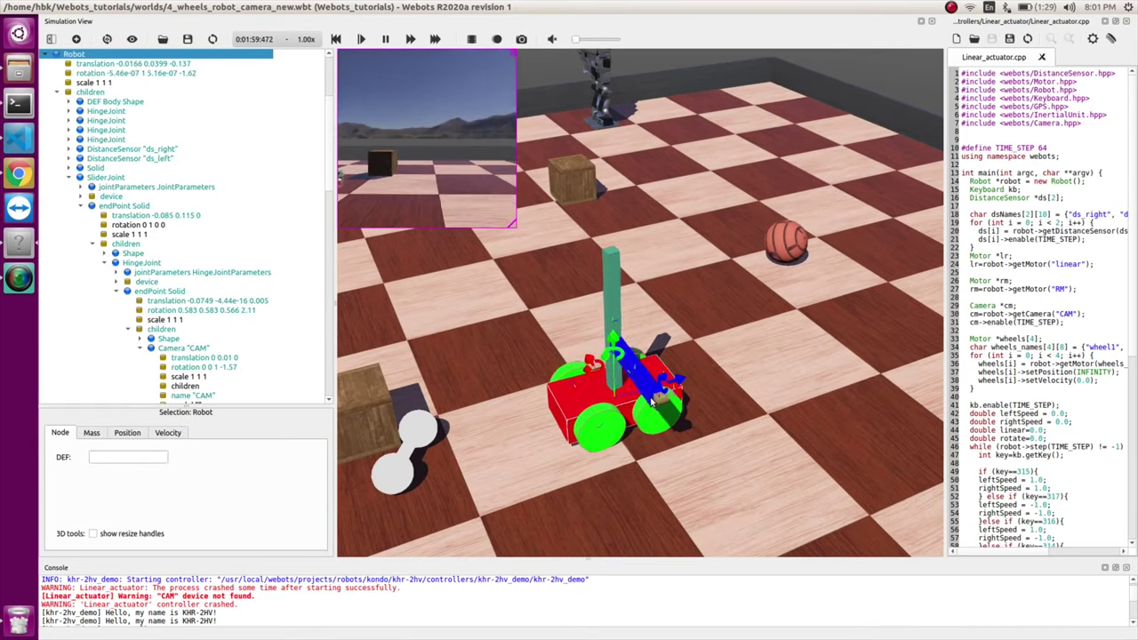